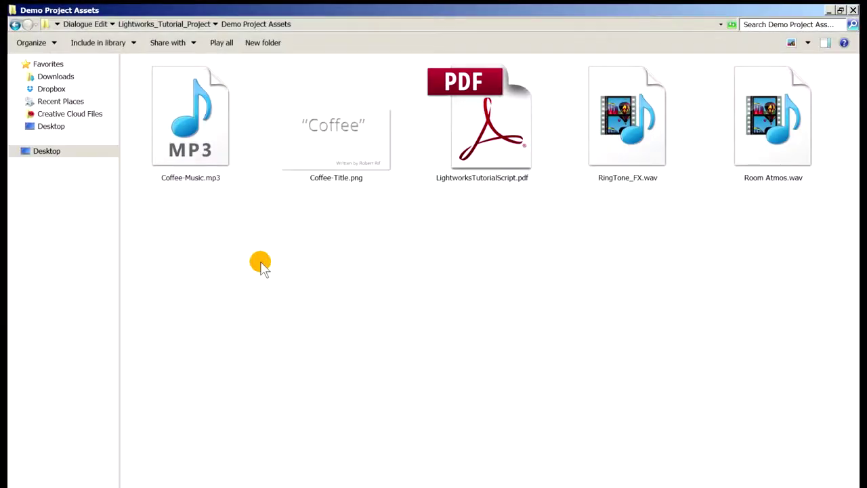
Pick out the four assets: Coffee-Music.mp3, Coffee-Title.png, RingTone_FX.wav and Room Atmos.wav
click(184, 155)
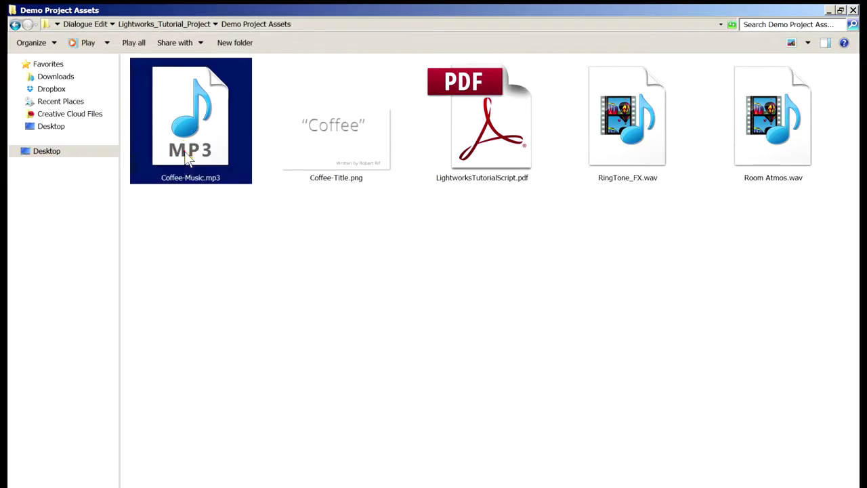
click(344, 160)
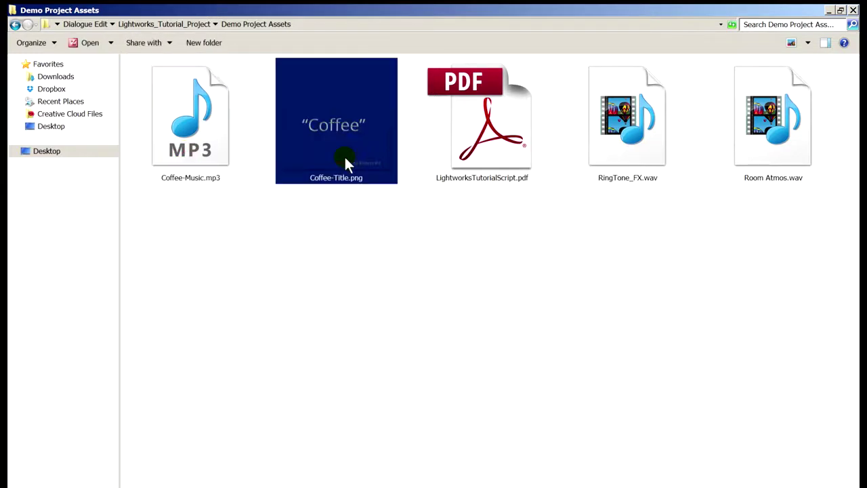
click(627, 155)
click(772, 156)
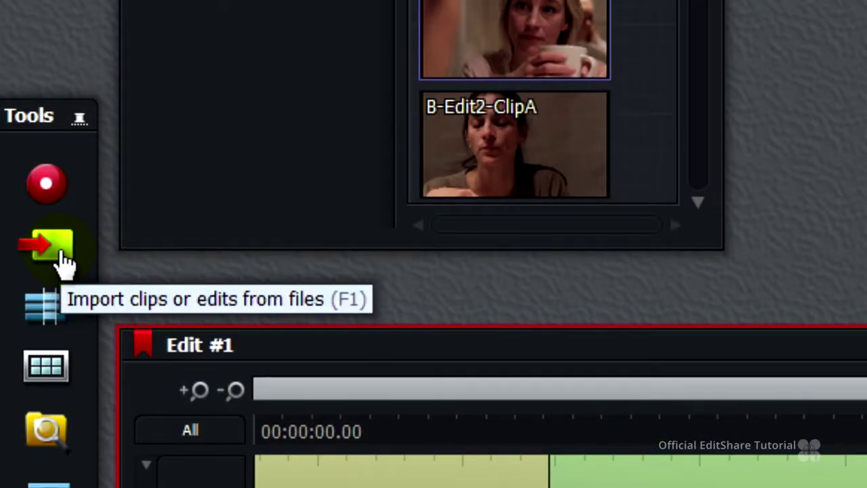
Import all four files from the Demo Project Assets folder as linked media
click(65, 261)
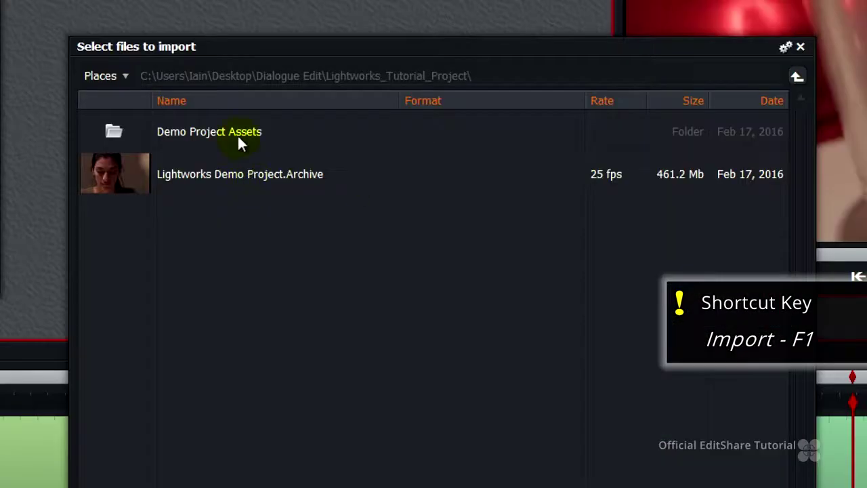
double_click(237, 134)
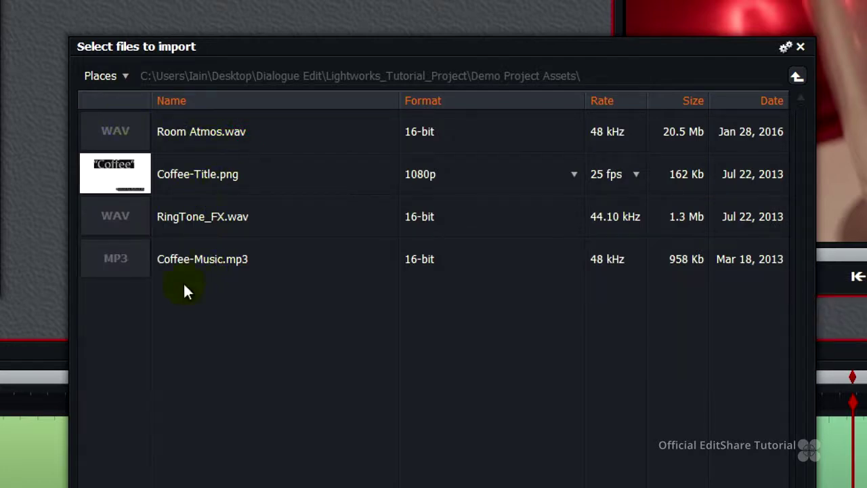
click(122, 107)
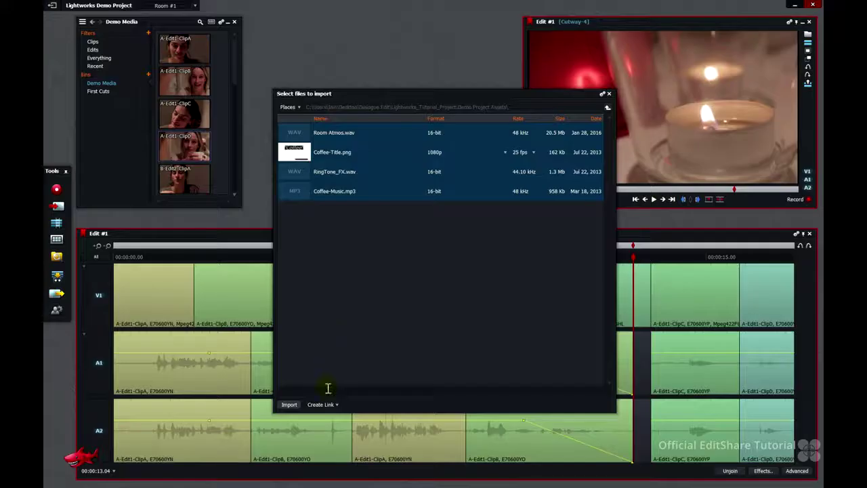
click(334, 404)
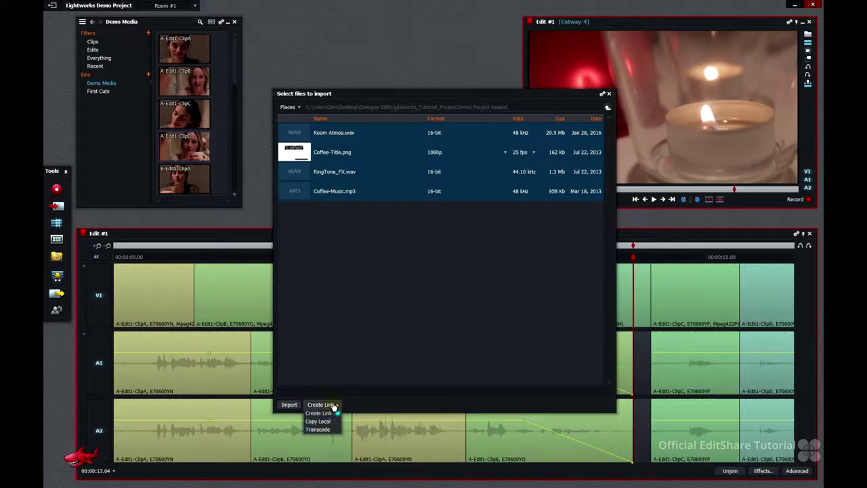
click(318, 413)
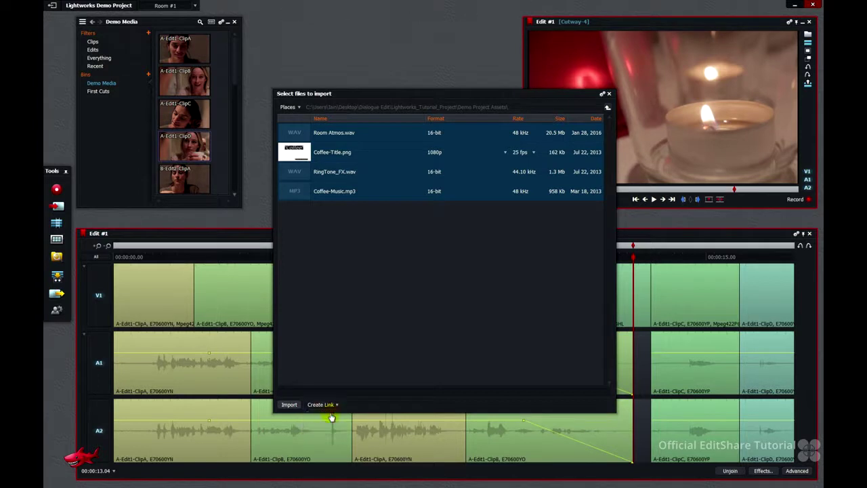
click(290, 409)
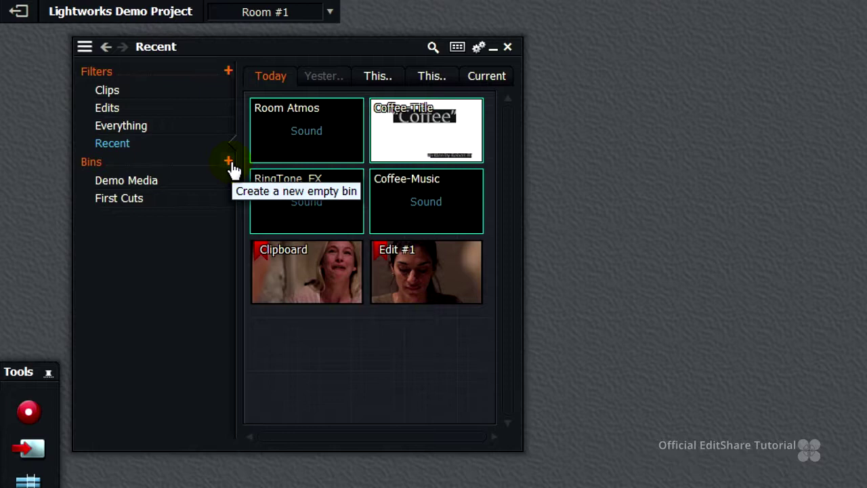
Create a new bin from today's imported items and name it Extra Media
click(228, 164)
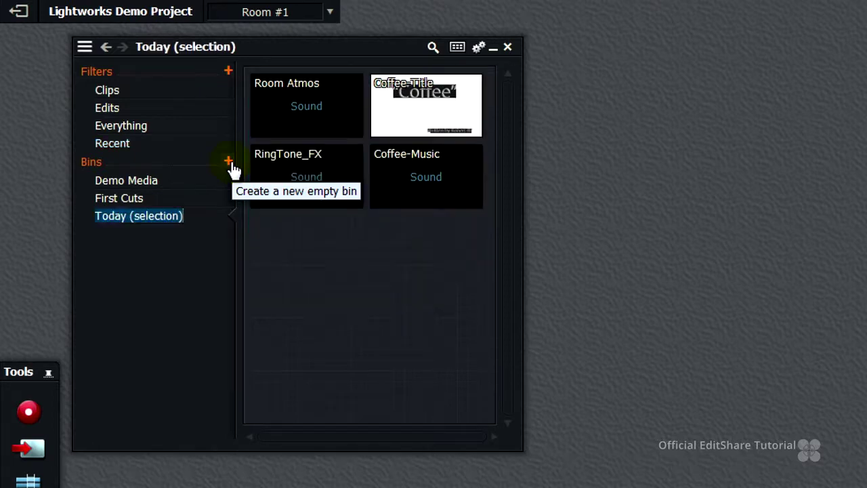
text(Extr)
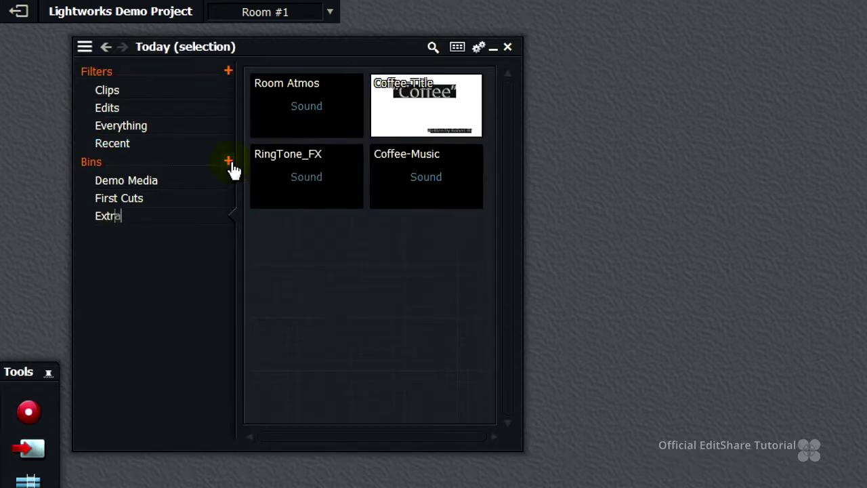
text(a Media)
key(Return)
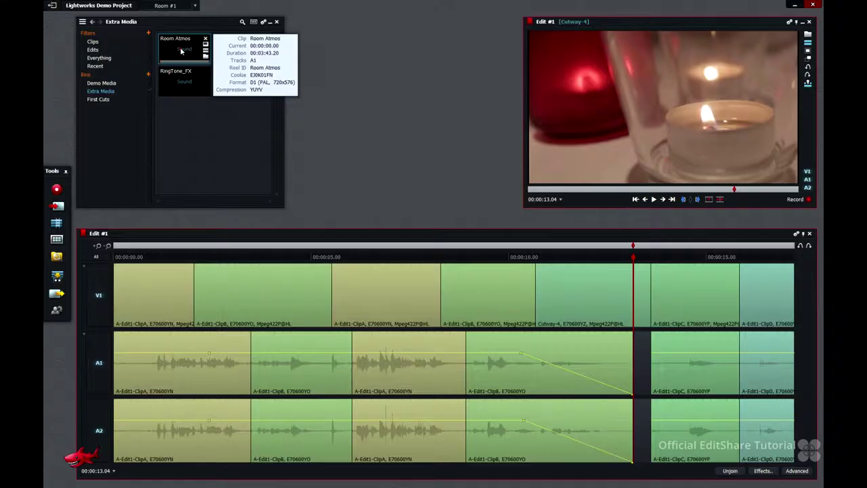
mouse_move(298, 110)
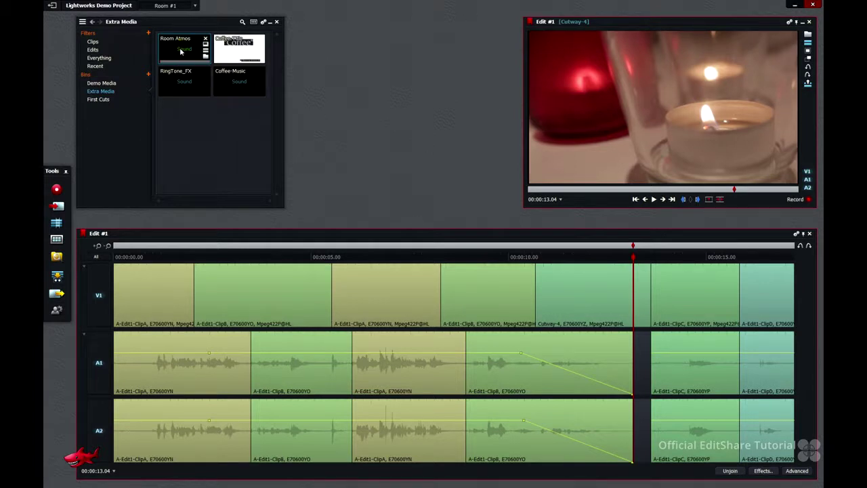
Inspect the details of the Coffee-Title clip in the Extra Media bin
click(238, 54)
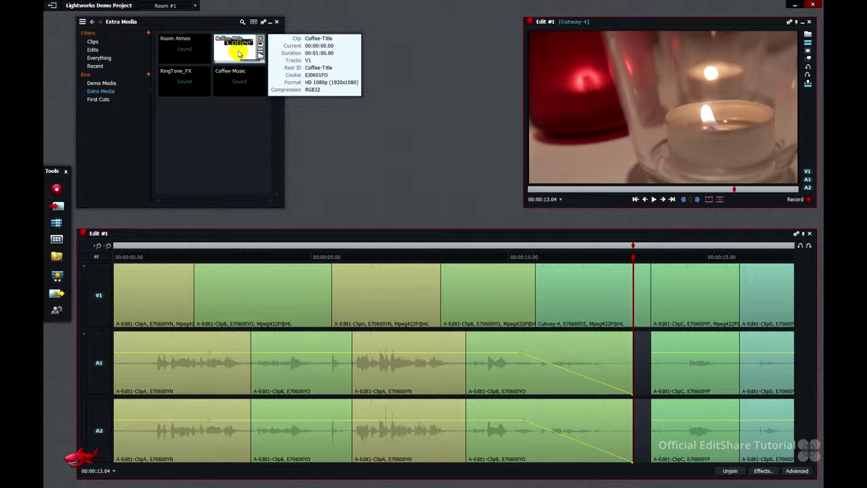
mouse_move(186, 80)
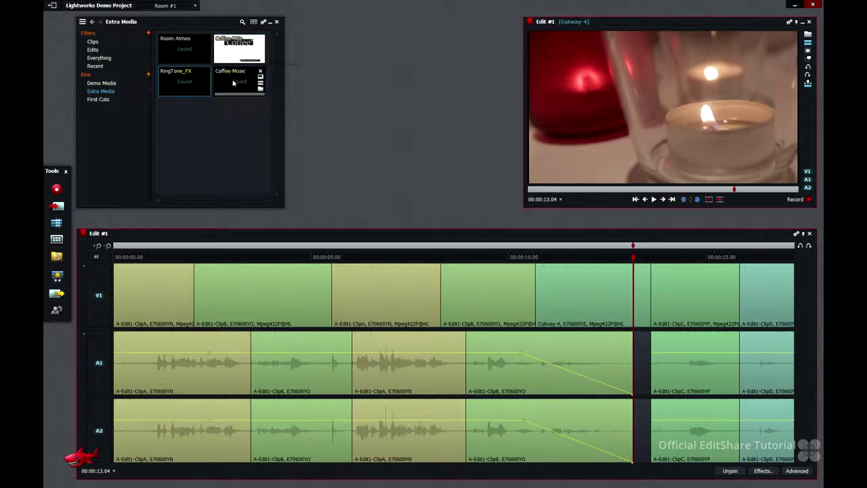
mouse_move(232, 82)
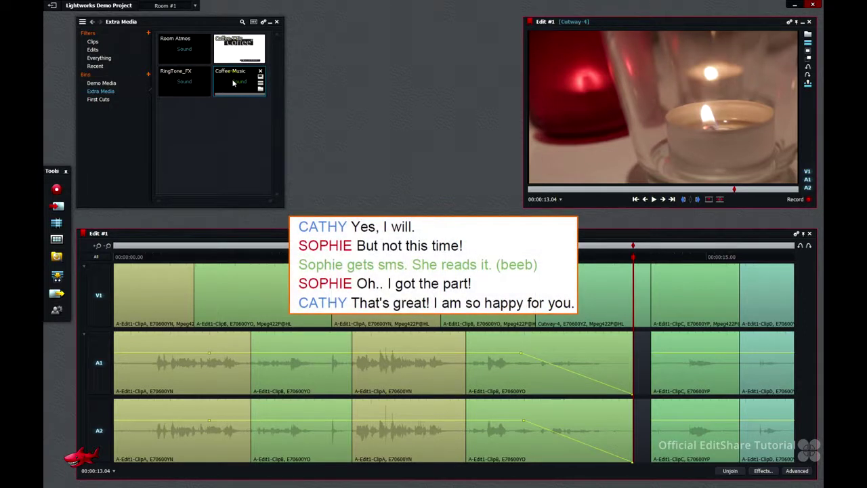
Open Coffee-Title in its own viewer and move Edit #1 back to 00:00:12.10
double_click(239, 51)
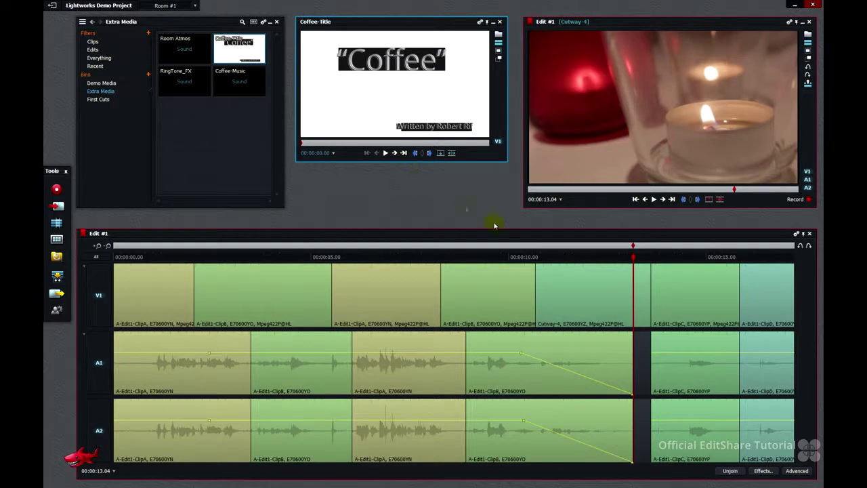
mouse_move(594, 261)
mouse_down()
mouse_move(550, 262)
mouse_move(603, 262)
mouse_up()
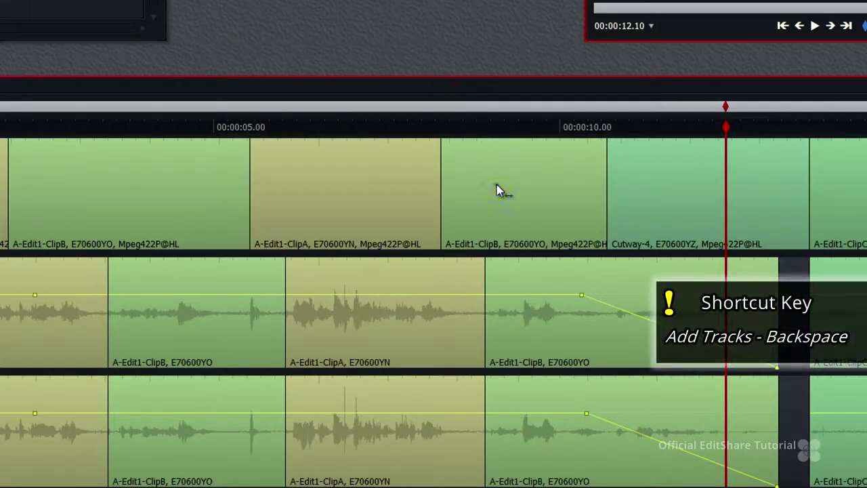
Add one empty video track before V1 in Edit #1
right_click(472, 289)
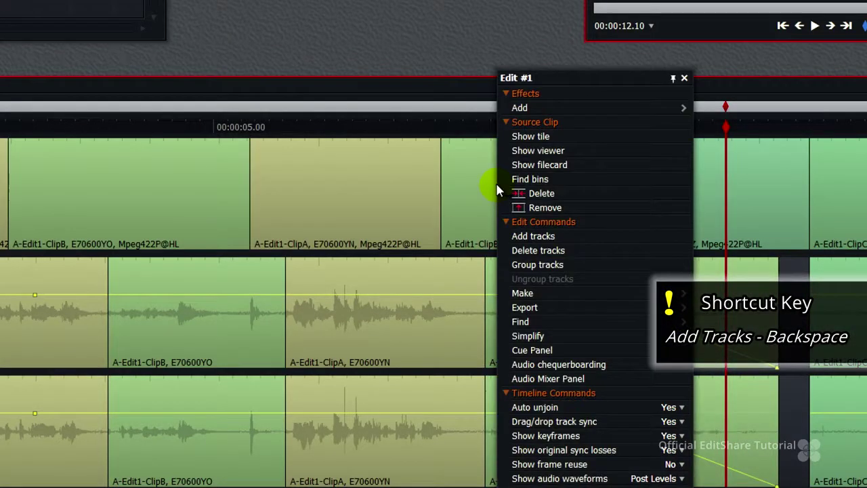
click(533, 236)
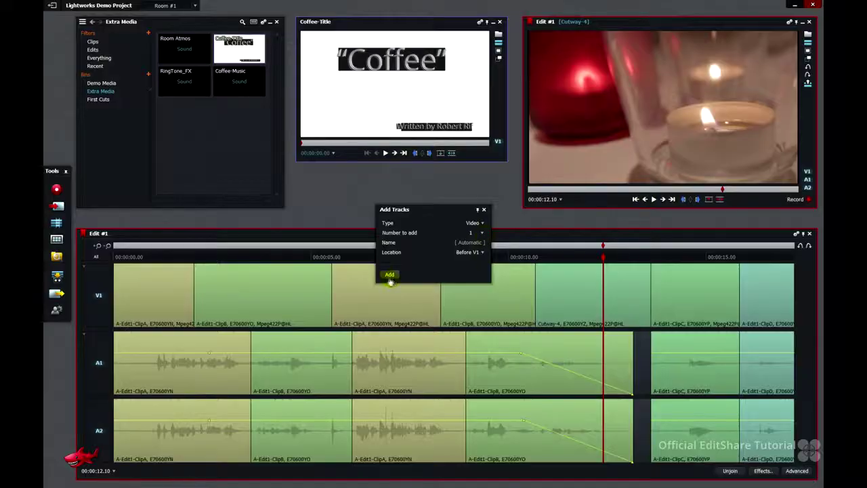
click(350, 157)
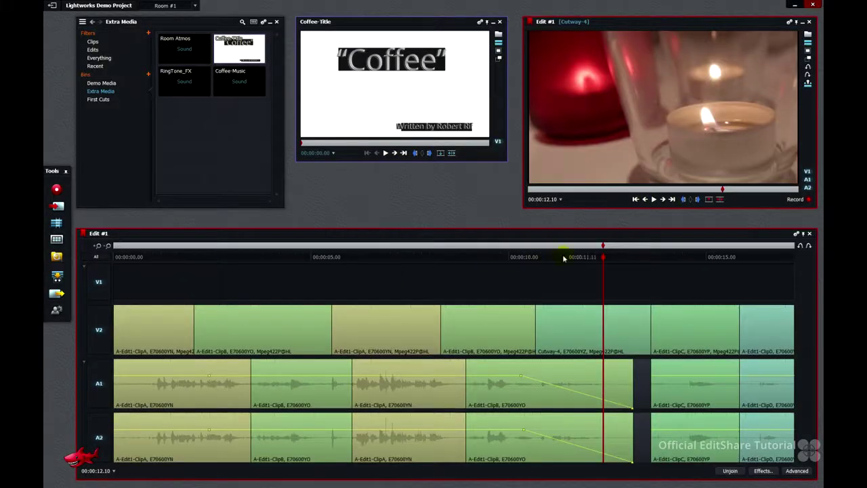
Mark in at the cutaway start (10:17), jump to the next cut, and cue Coffee-Title to 00:00:10.05
click(635, 200)
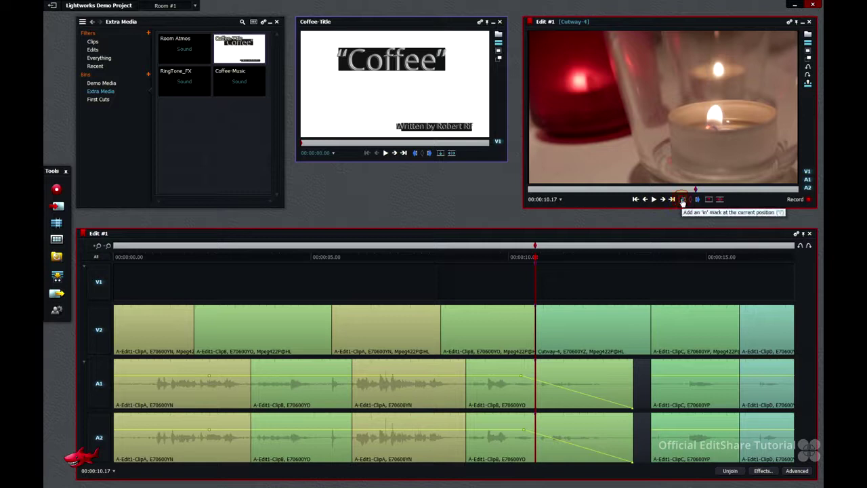
click(682, 201)
click(671, 200)
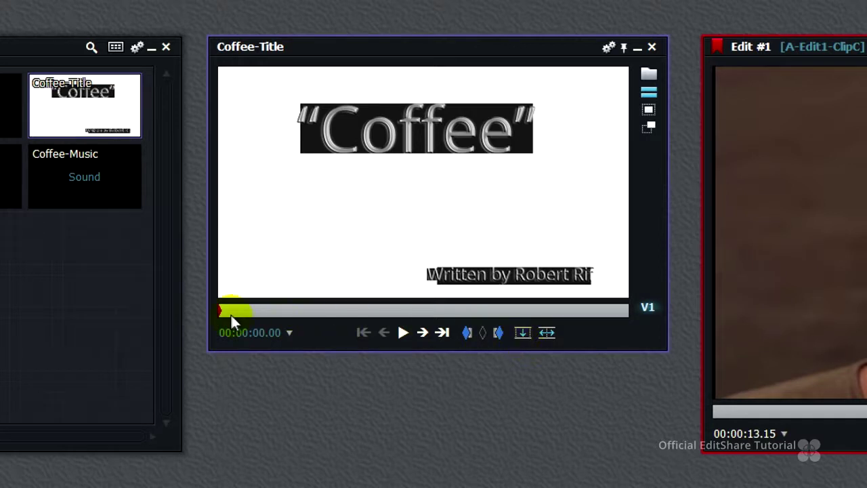
drag(230, 313, 287, 317)
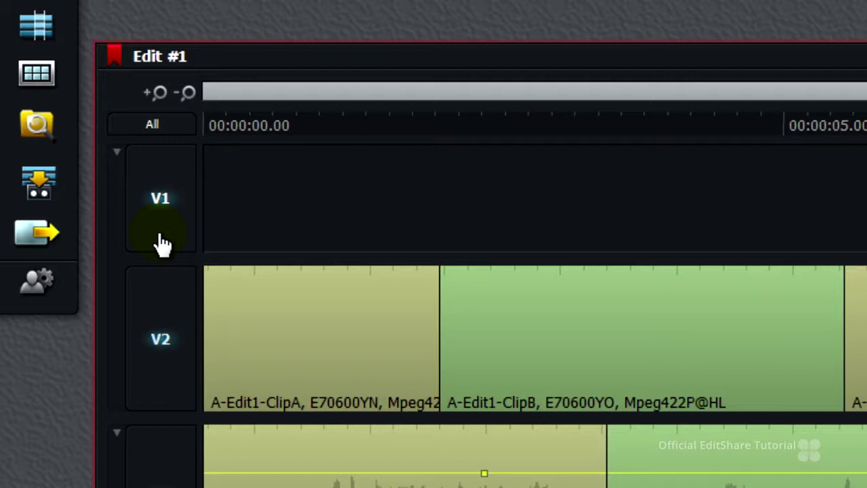
Leave only the empty V1 track enabled, with V2 and the audio tracks switched off
click(152, 129)
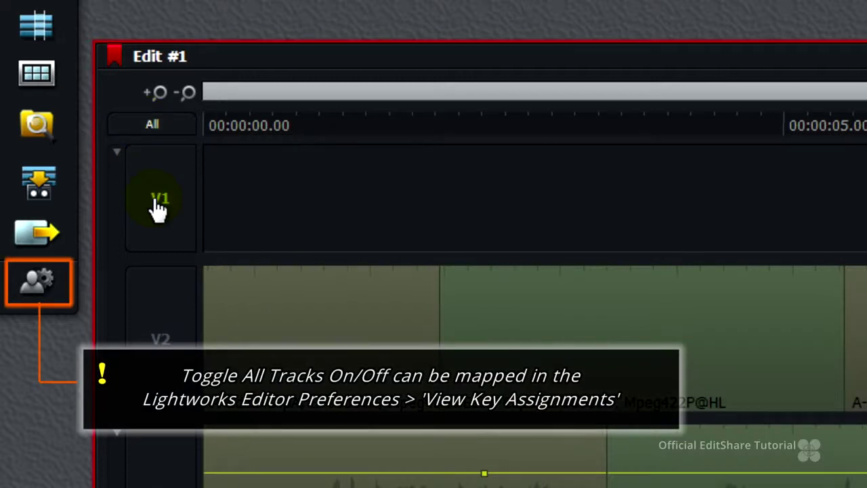
click(158, 210)
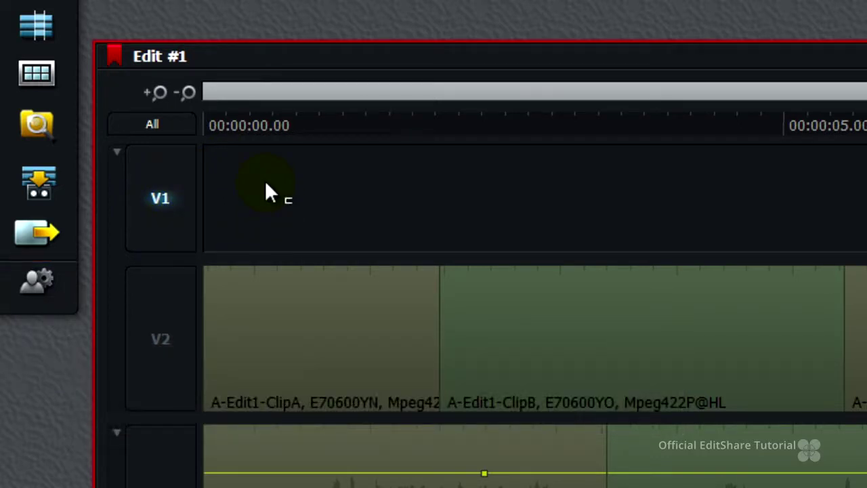
click(169, 138)
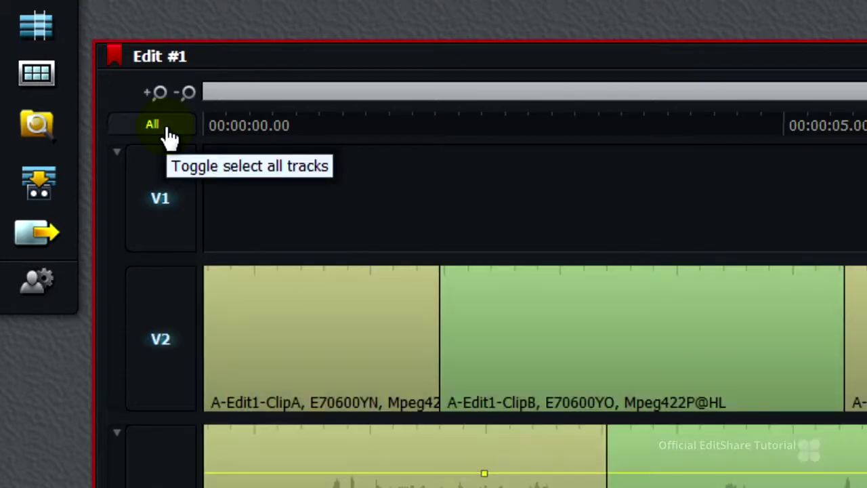
click(164, 189)
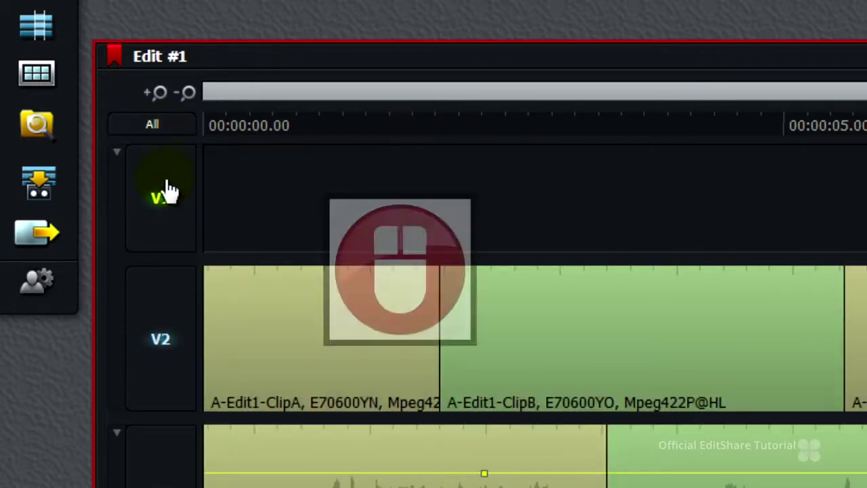
right_click(183, 225)
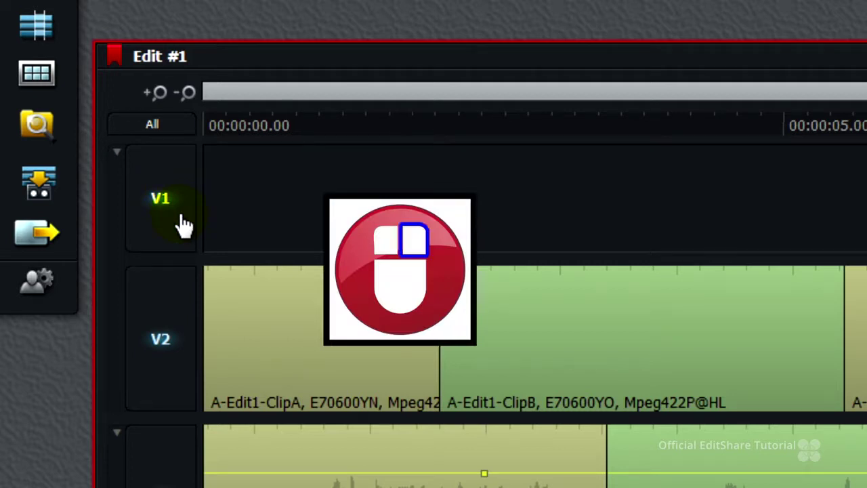
click(183, 225)
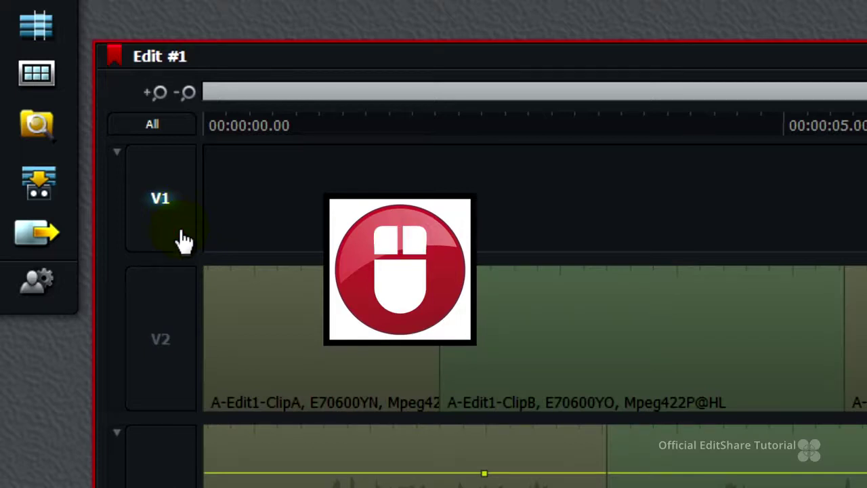
click(174, 315)
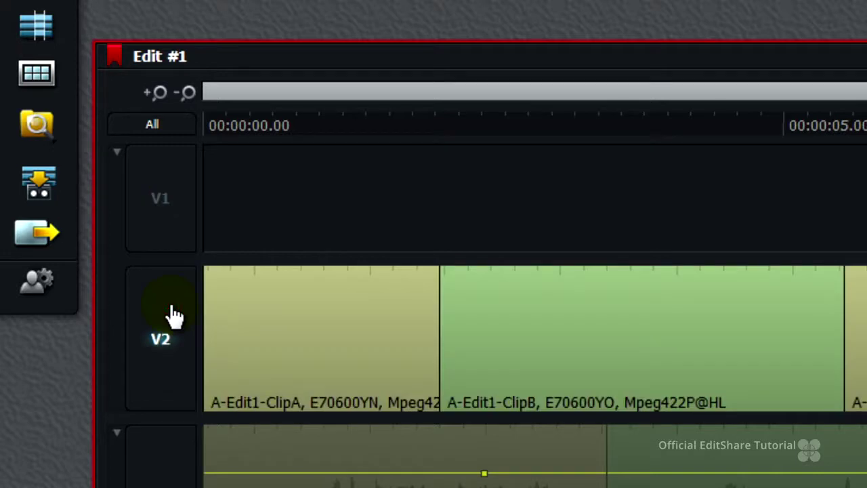
click(180, 218)
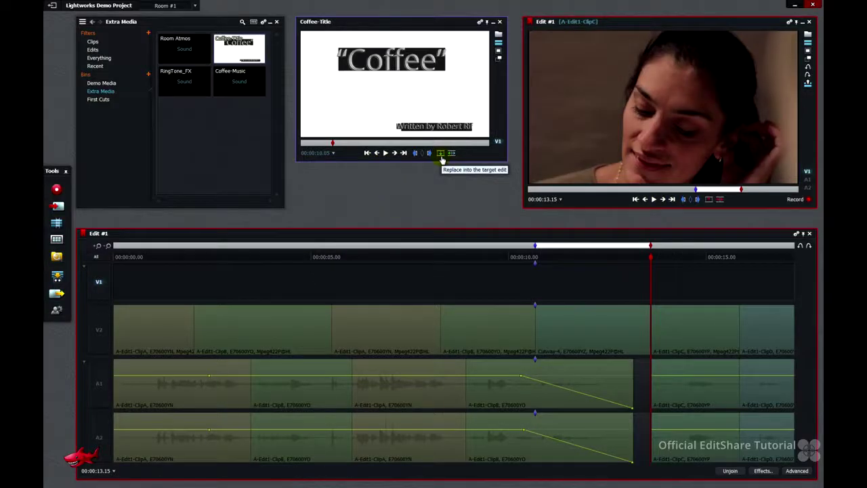
Replace Coffee-Title onto V1 over the marked cutaway, check it, then re-enable all tracks
click(440, 154)
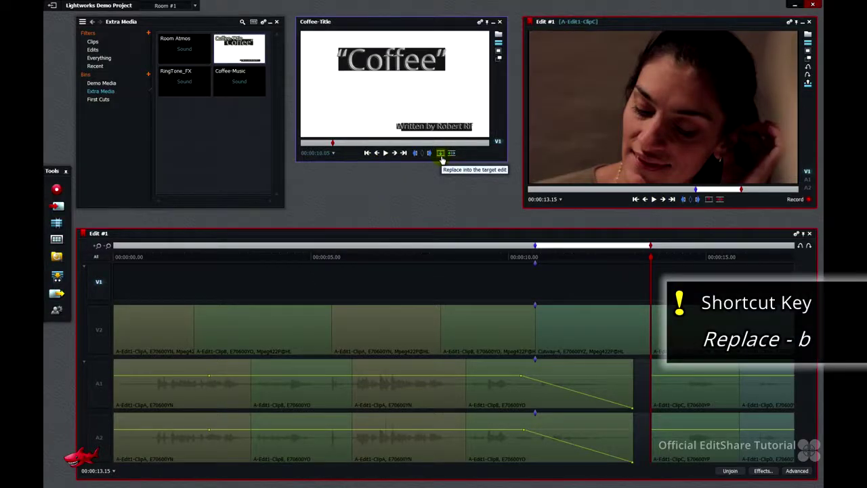
click(440, 153)
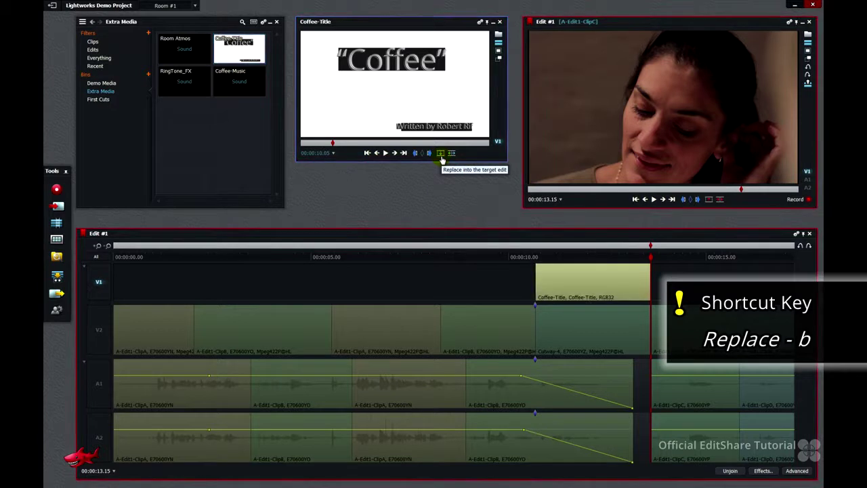
drag(608, 254, 579, 252)
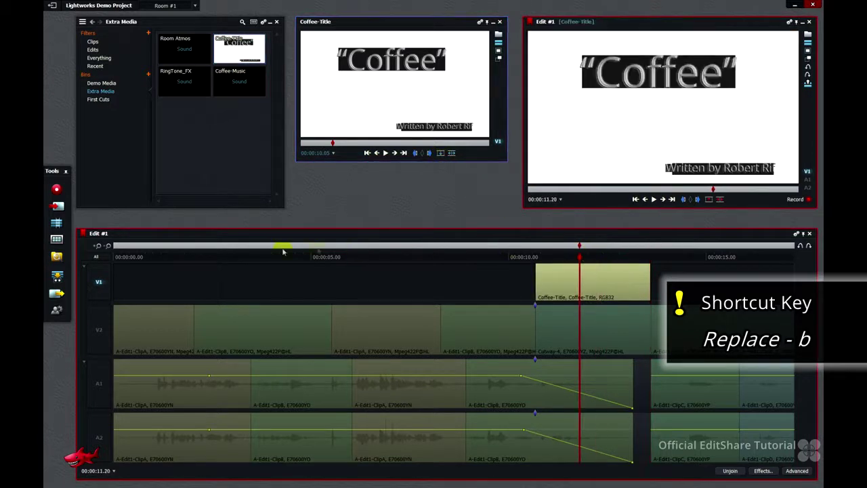
click(98, 257)
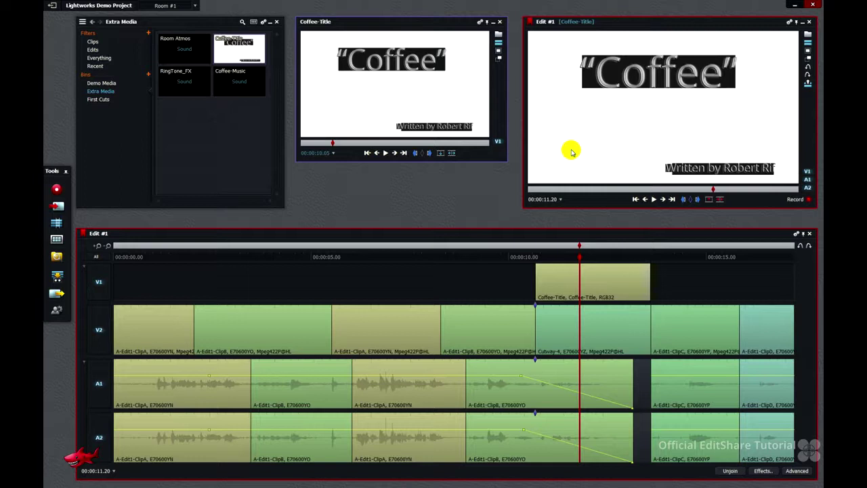
Apply the Video Mixes Blend effect to the Coffee-Title clip, then clear the in and out marks
click(761, 471)
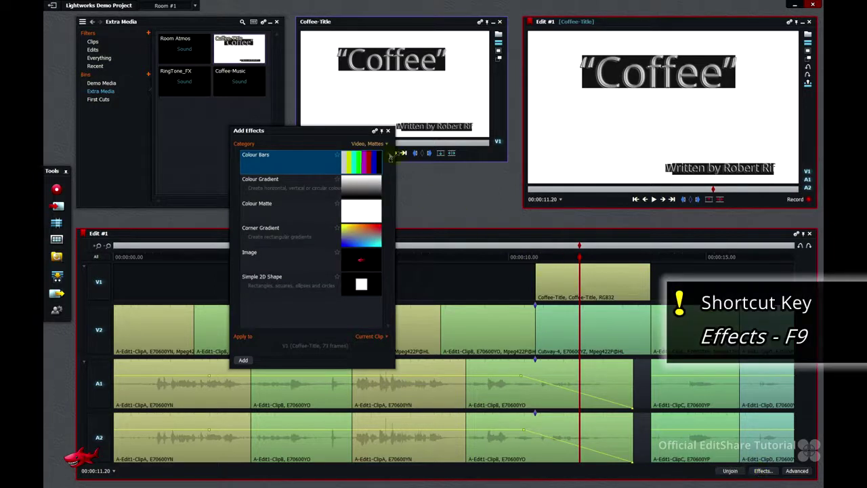
click(382, 145)
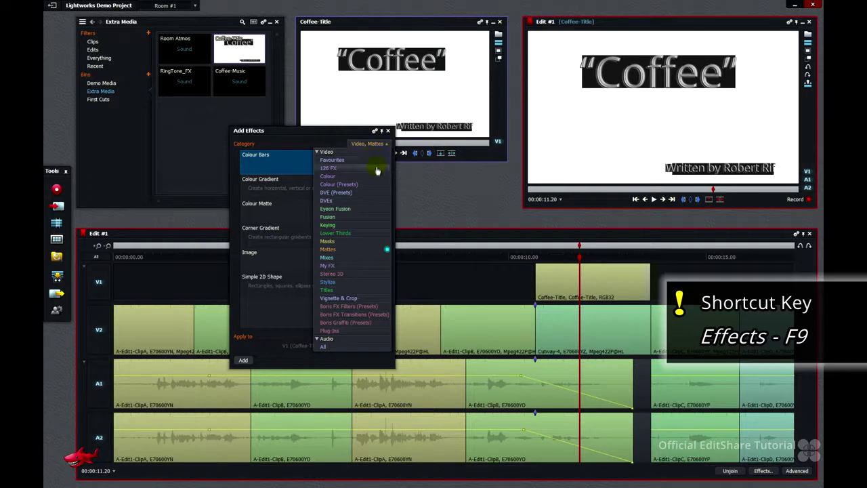
click(364, 258)
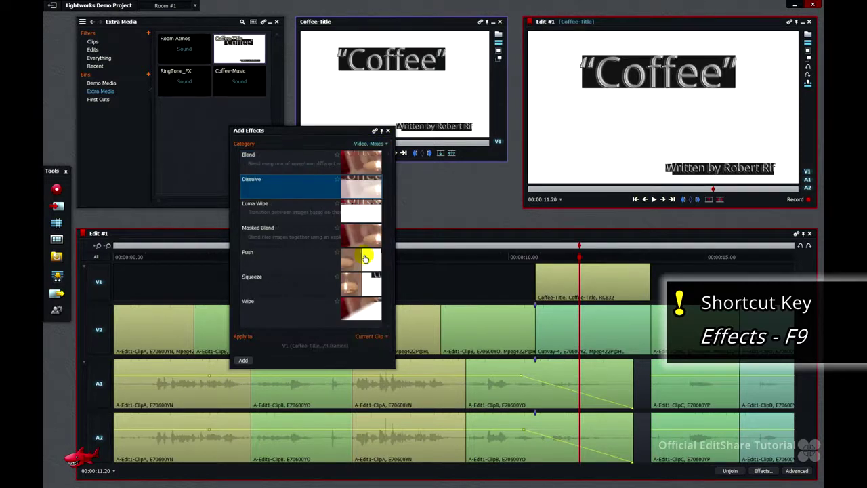
click(353, 160)
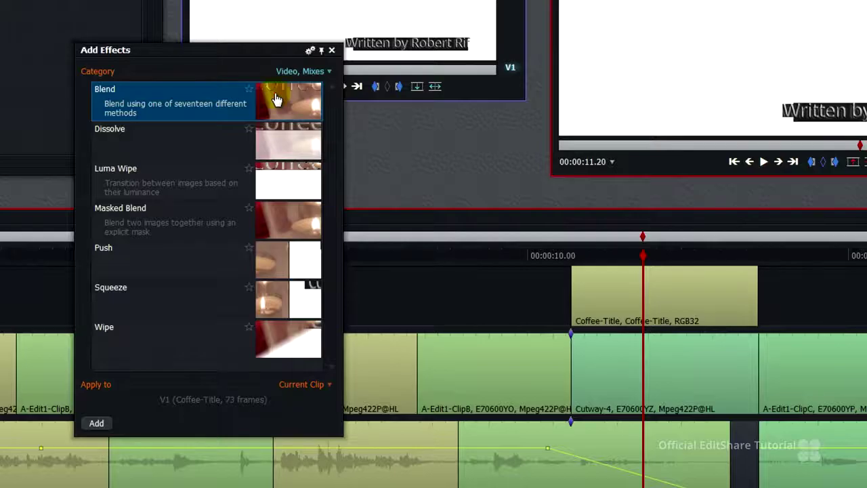
drag(276, 99, 648, 299)
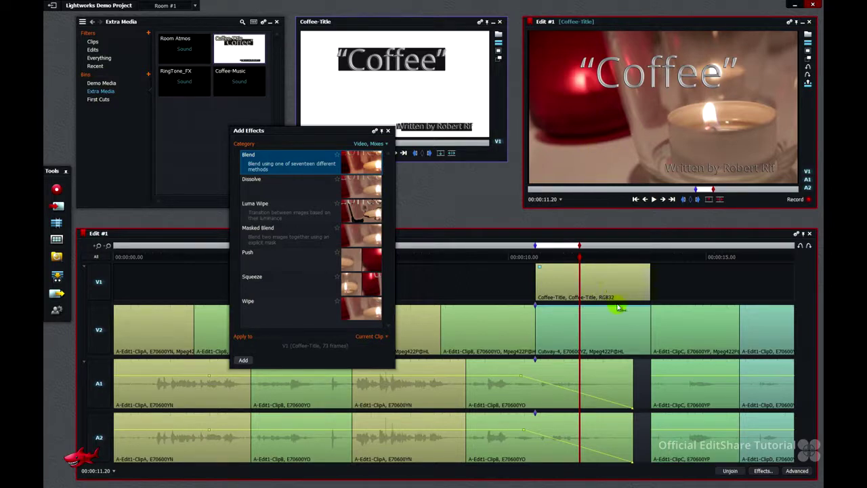
click(398, 121)
click(388, 130)
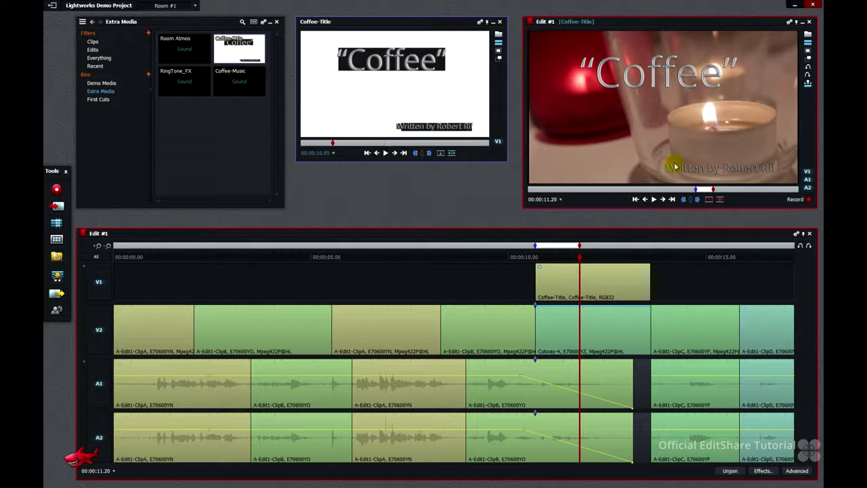
click(691, 202)
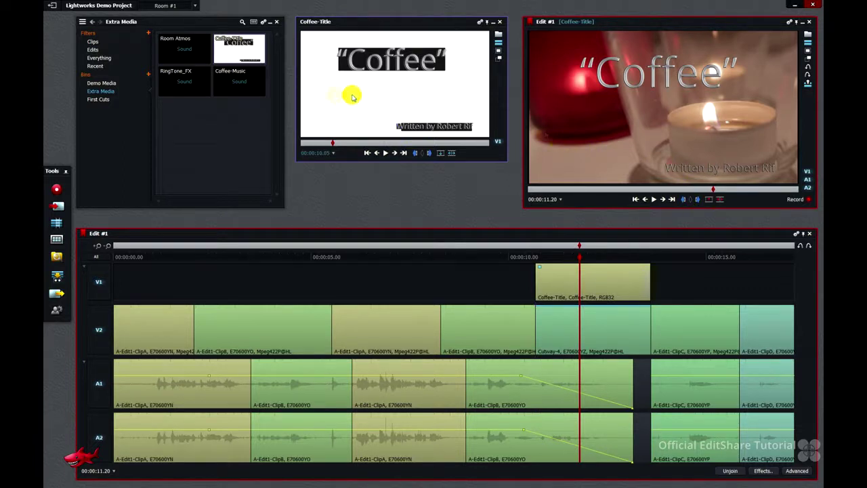
Load the RingTone_FX sound from Extra Media into its own viewer
mouse_move(178, 98)
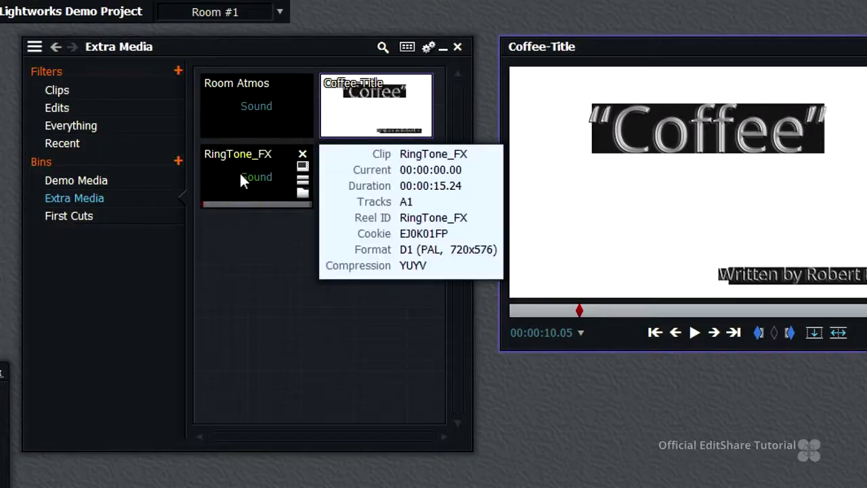
drag(175, 78, 180, 79)
drag(248, 177, 688, 176)
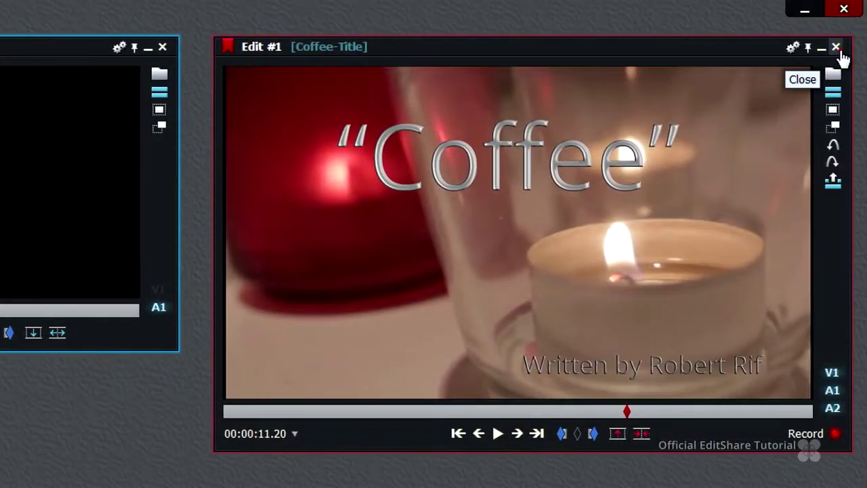
Close the Edit #1 viewer, then open Edit 3 and play it to the text-message shot
click(838, 49)
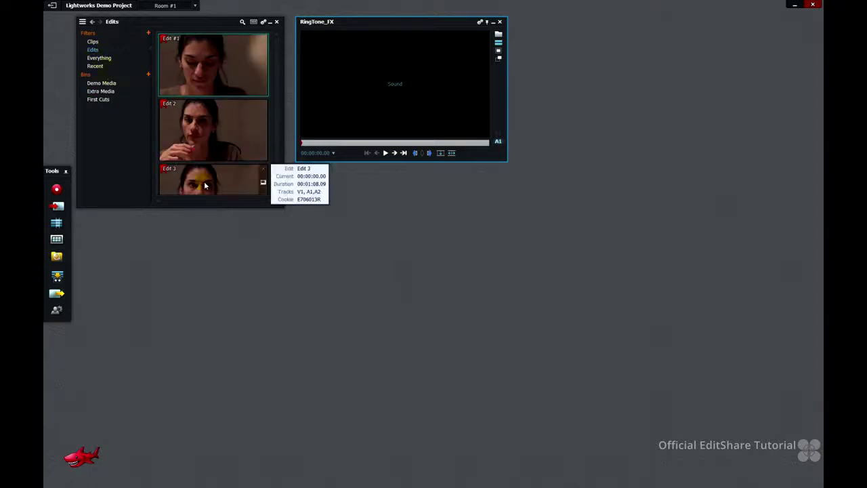
double_click(205, 185)
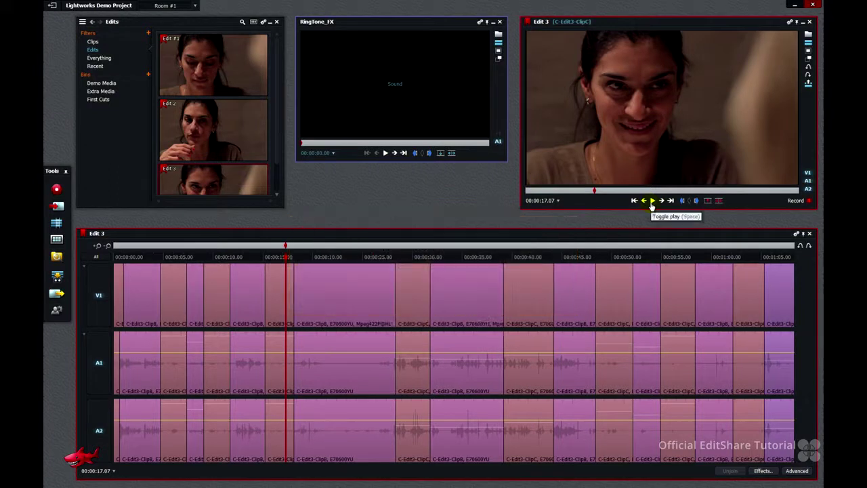
click(651, 200)
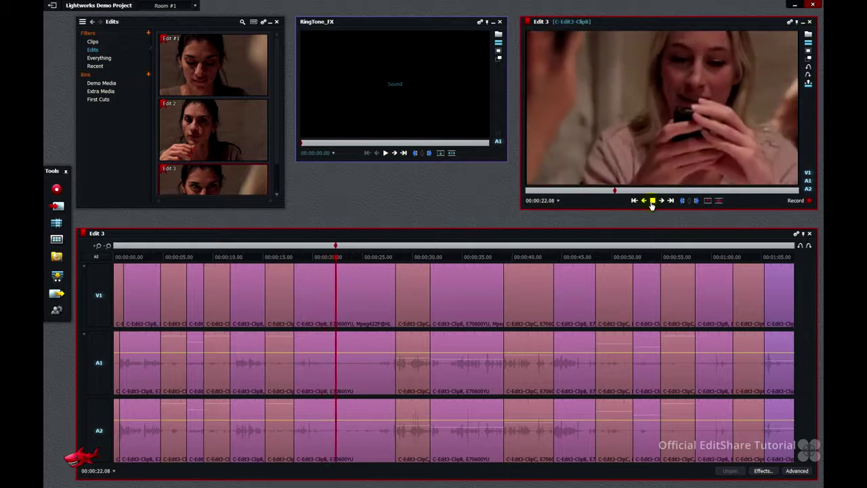
click(652, 202)
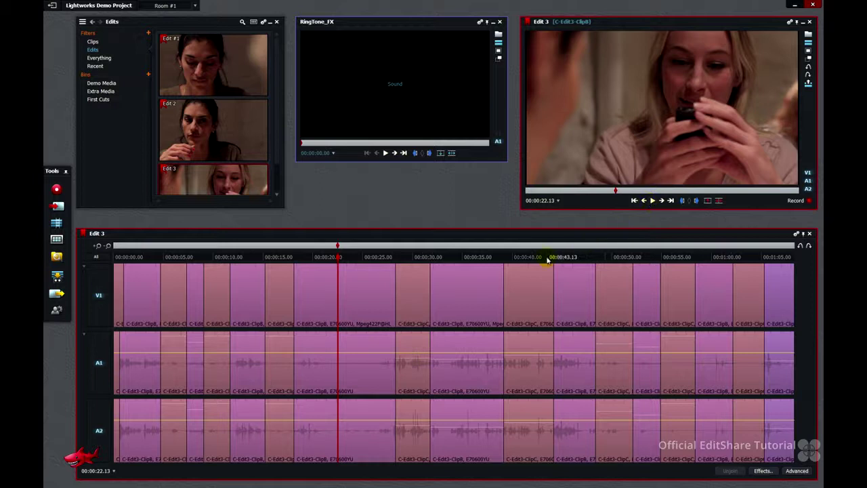
Add an audio track A3 after A2 in Edit 3 and park the playhead at 00:00:19.13
right_click(463, 289)
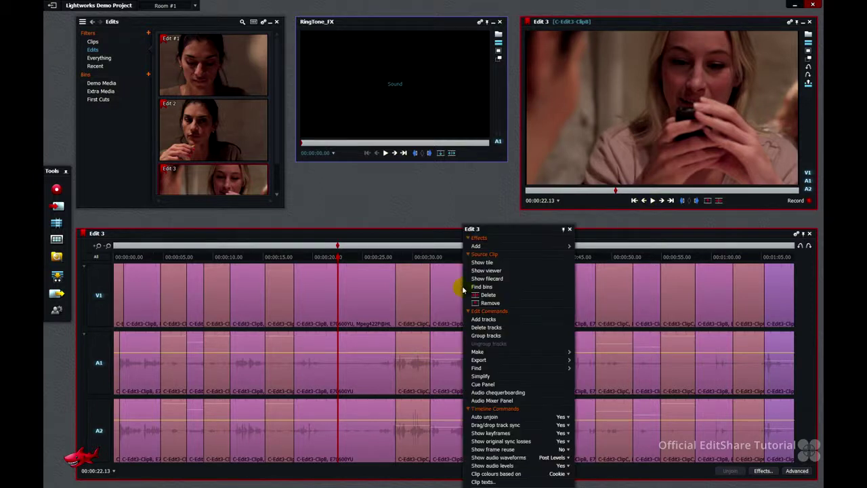
click(482, 320)
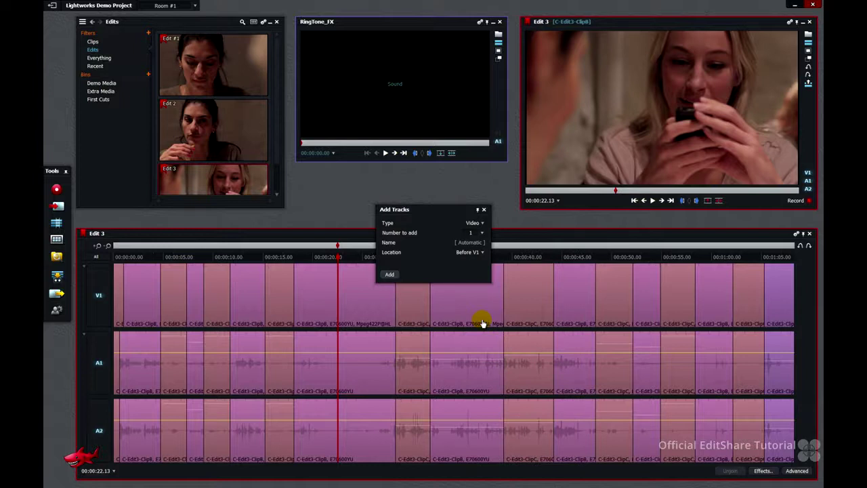
click(474, 223)
click(478, 240)
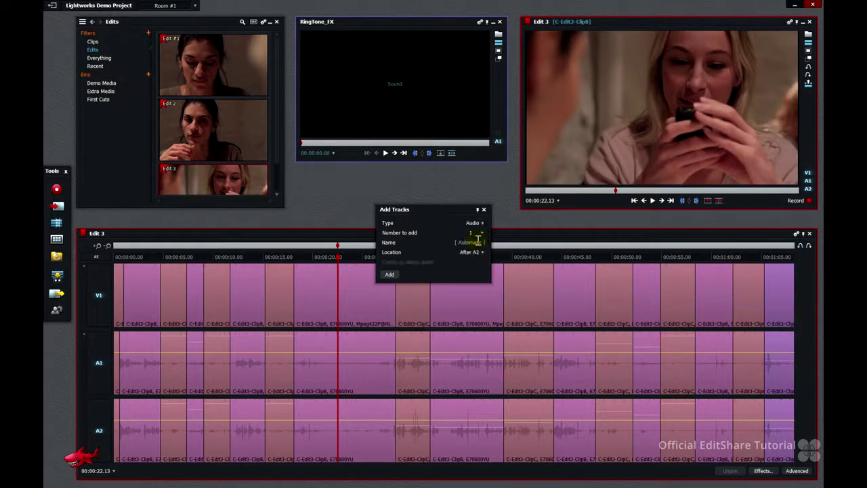
click(391, 275)
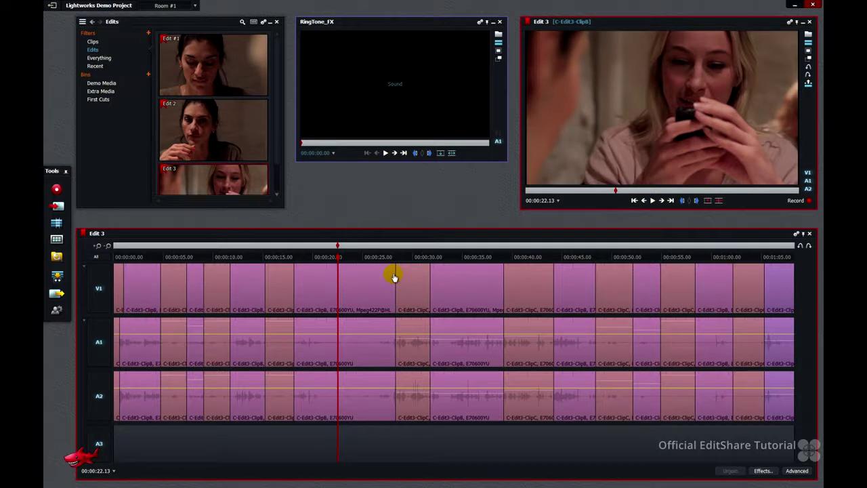
drag(338, 258, 309, 257)
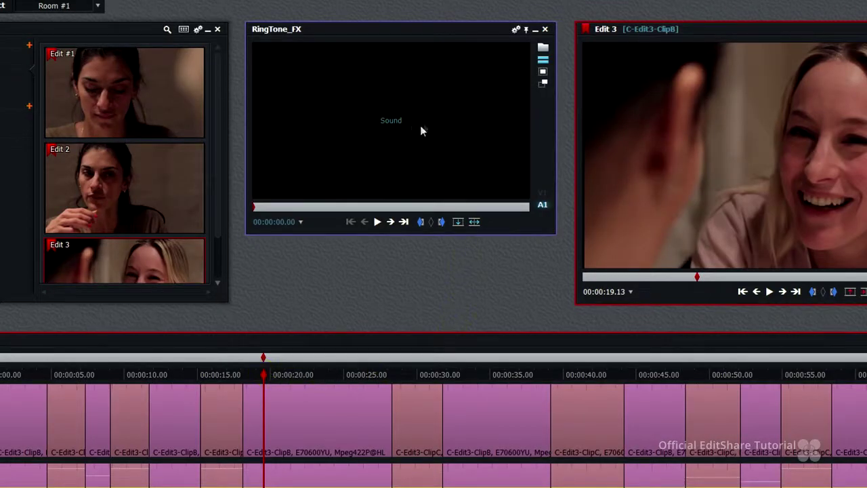
On the zoomed RingTone_FX waveform, mark an in point just before the first ring, preview, then close the panel
click(543, 66)
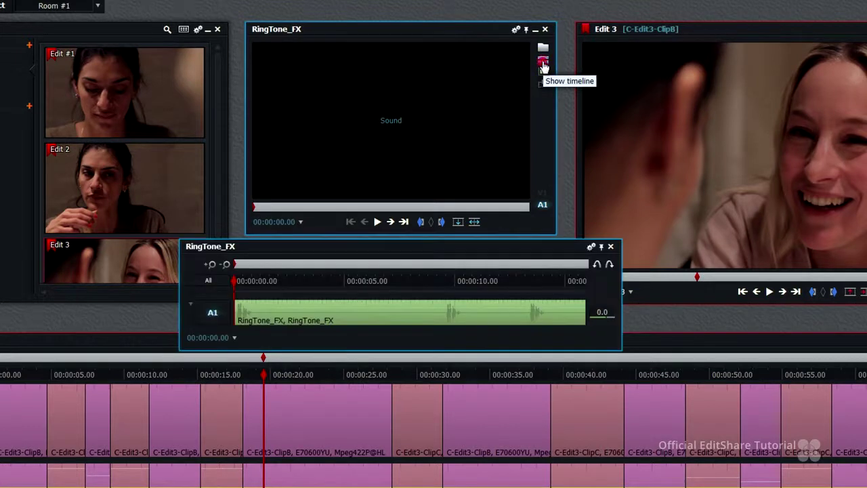
drag(619, 329, 673, 445)
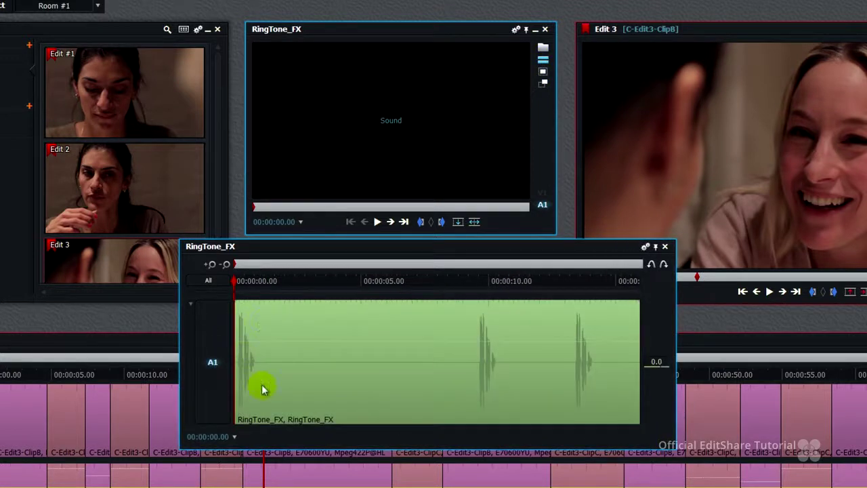
click(211, 266)
click(210, 266)
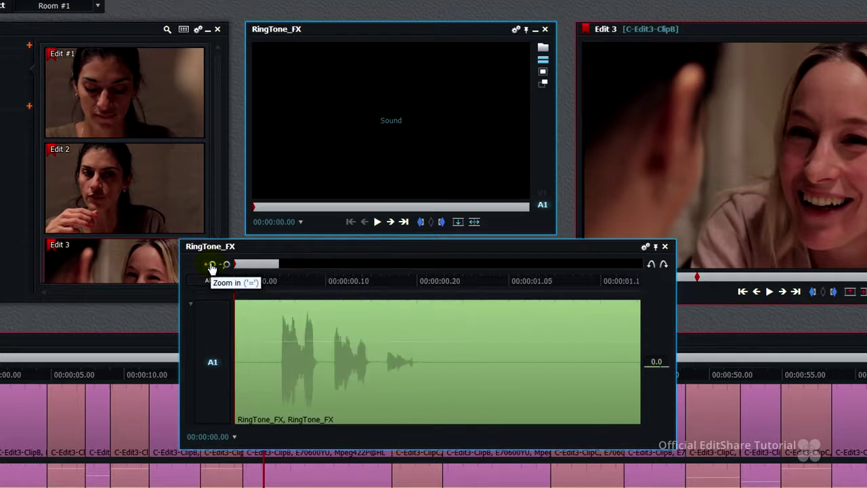
drag(238, 284, 271, 284)
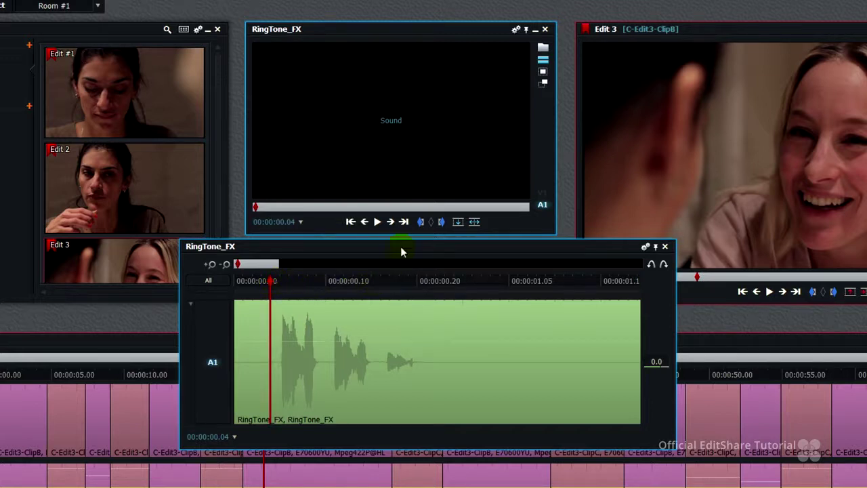
click(421, 223)
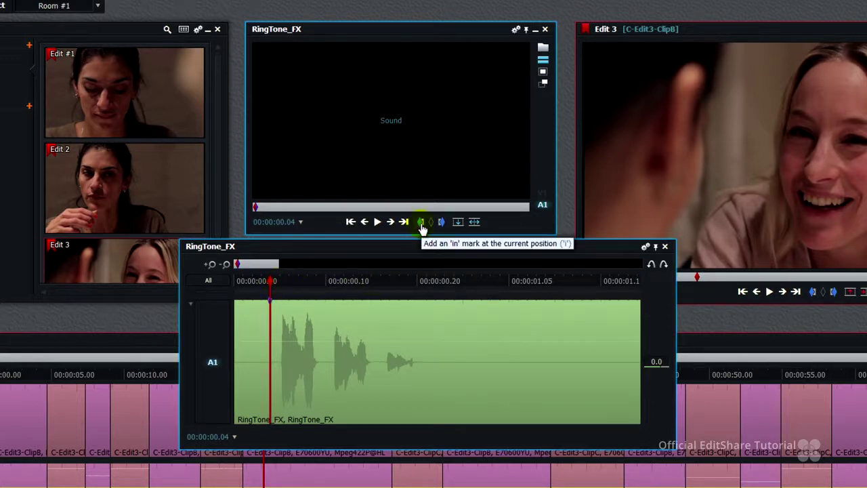
click(377, 222)
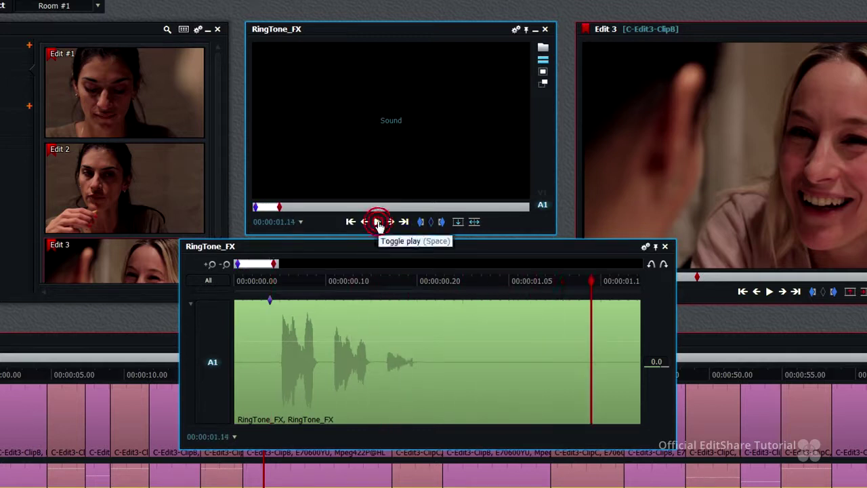
click(664, 249)
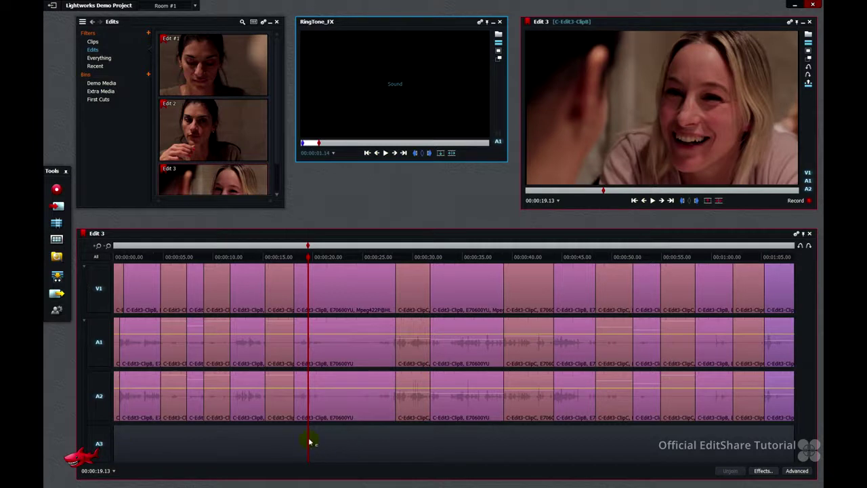
Target only track A3, replace RingTone_FX into Edit 3 at 19 seconds, and play back from 17 seconds
click(103, 258)
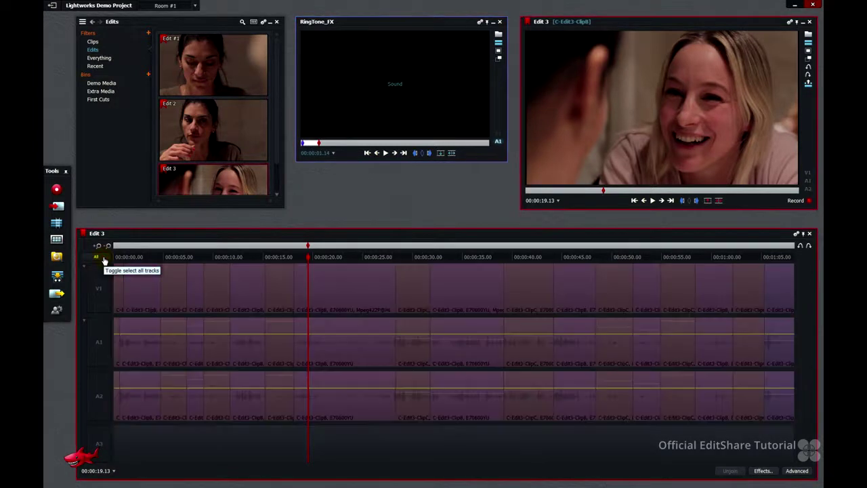
click(100, 442)
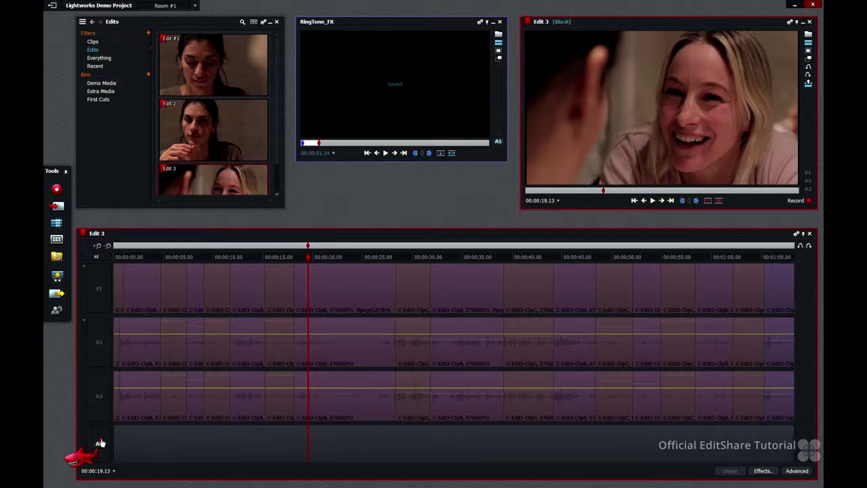
click(440, 154)
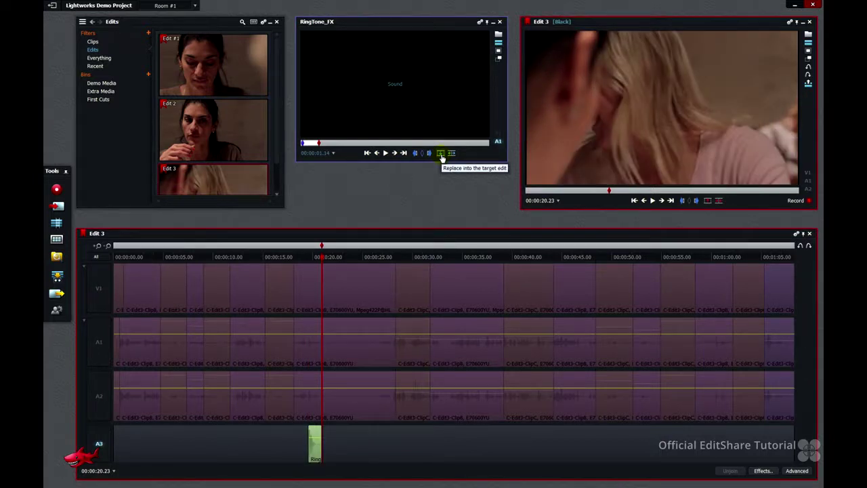
click(103, 259)
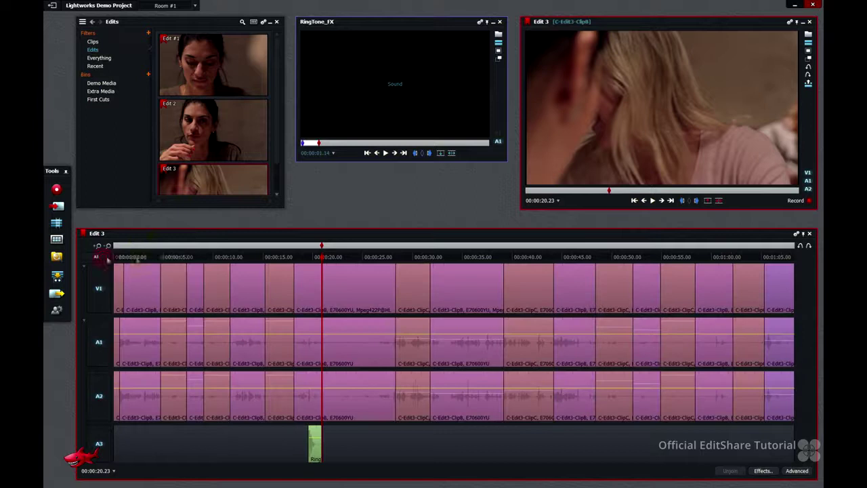
drag(321, 257, 287, 257)
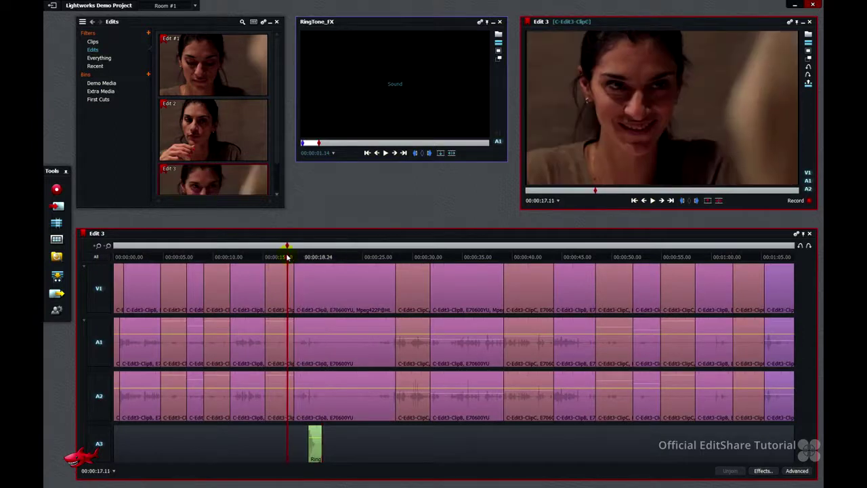
click(652, 201)
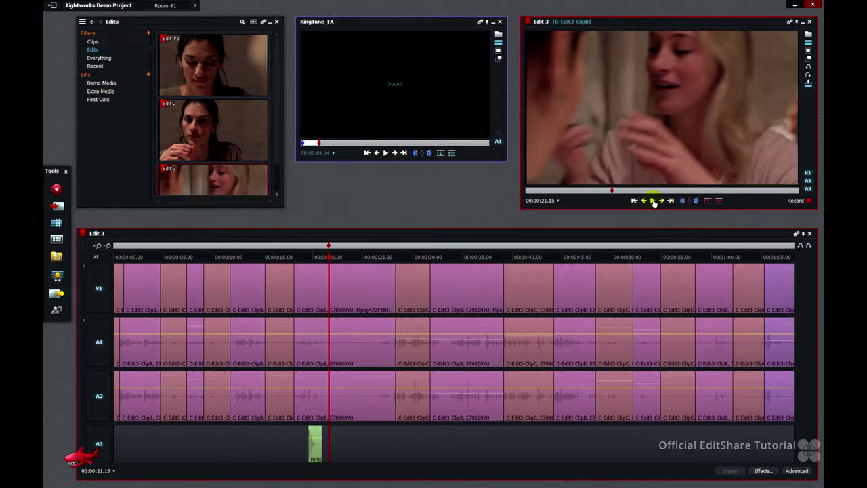
Zoom in on Edit 3 and slide the A3 ringtone clip left to the playhead at 19:02
click(99, 246)
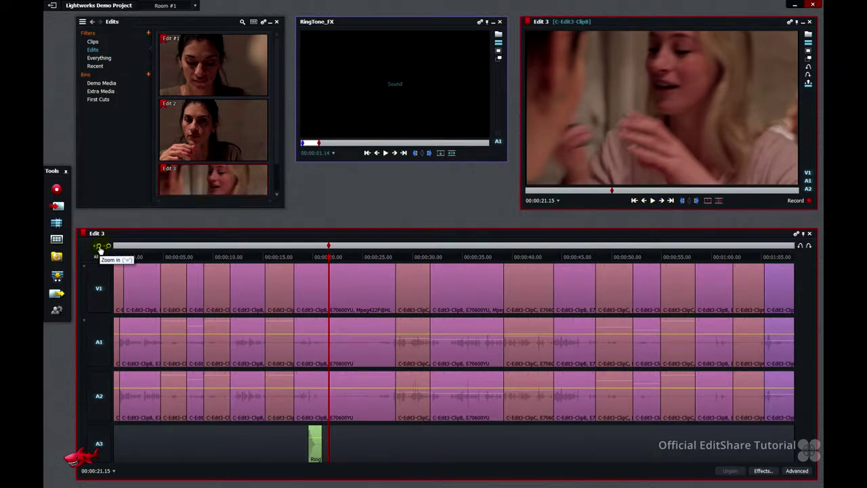
click(99, 247)
click(99, 246)
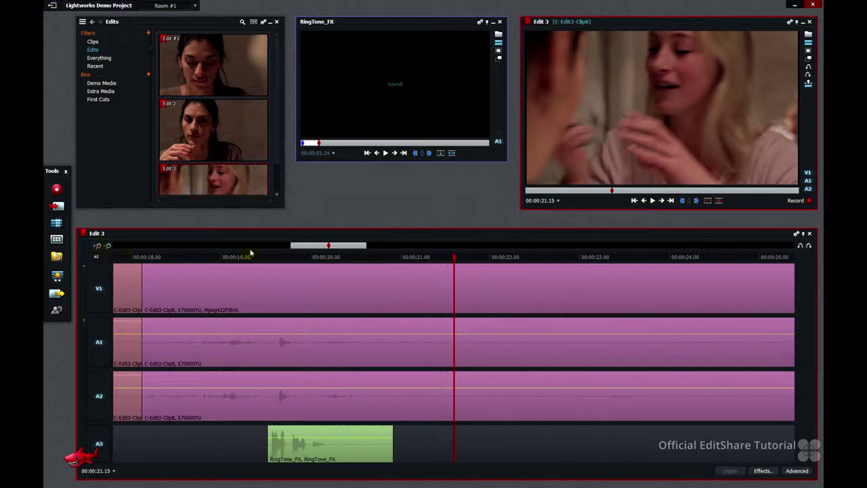
drag(268, 258, 230, 287)
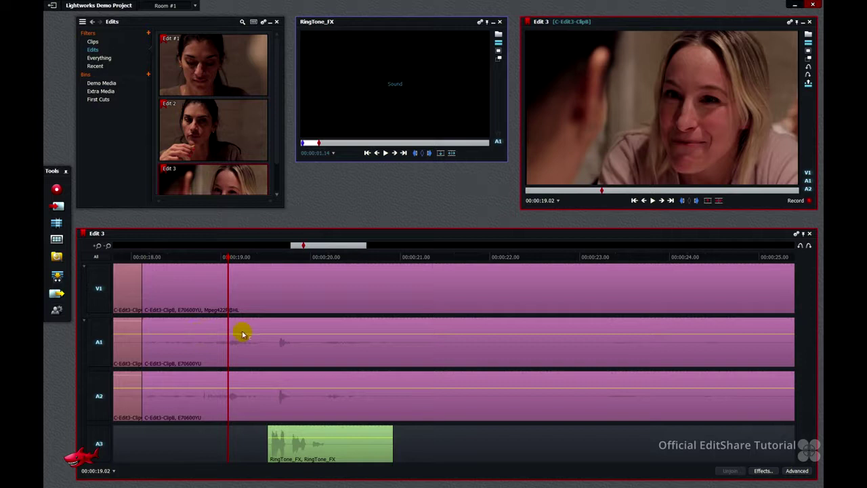
click(335, 452)
drag(334, 452, 295, 452)
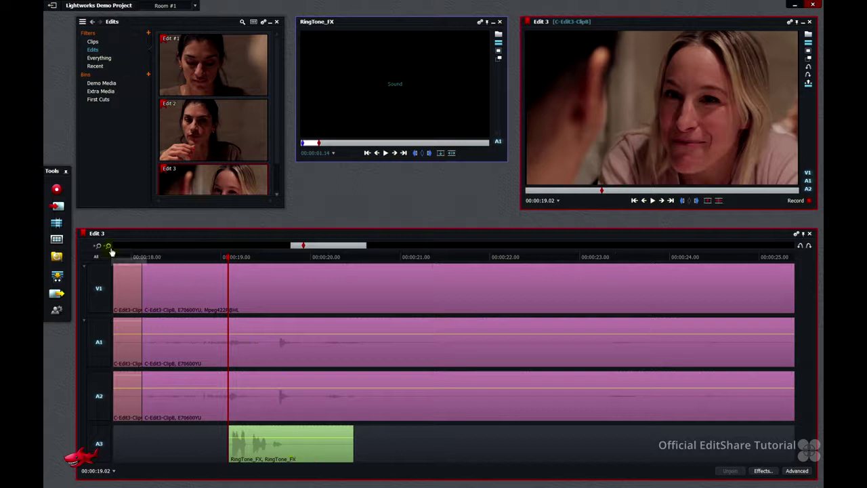
Play Edit 3 back from 18 seconds through the ringtone, then park the playhead at 19 seconds
drag(122, 254, 139, 255)
click(652, 200)
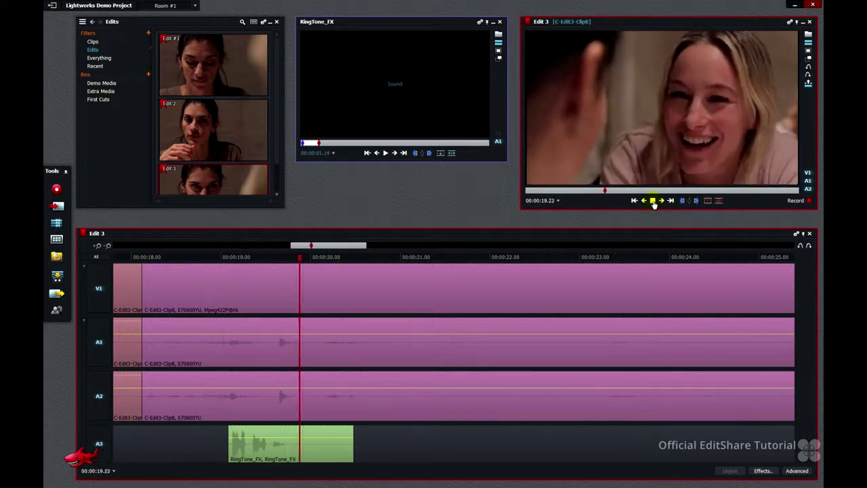
click(652, 201)
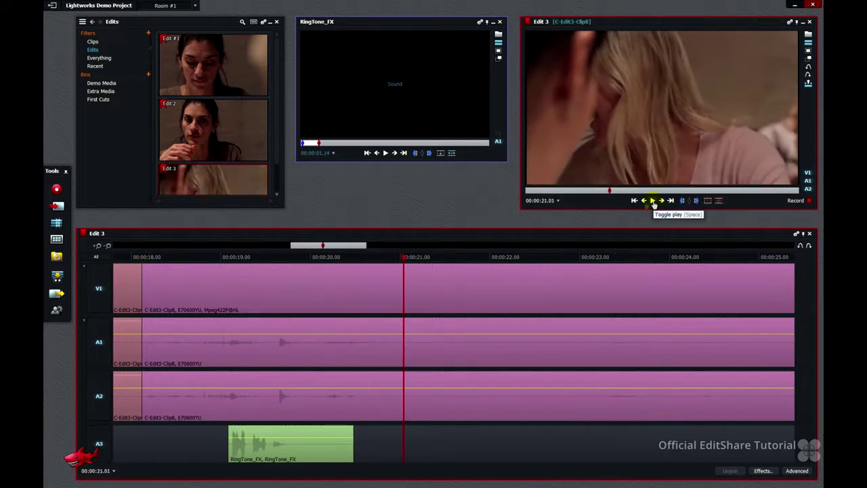
drag(332, 261, 220, 261)
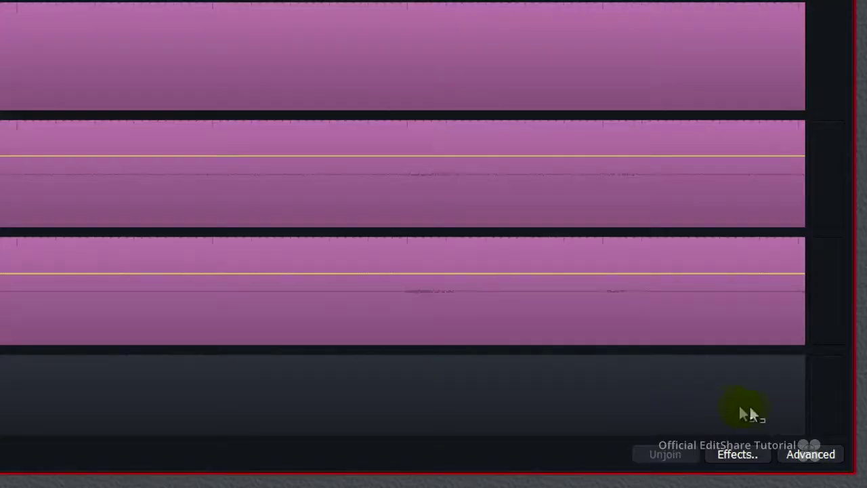
In the Advanced controls, set the A3 ringtone clip gain to a negative dB value and replay from 18 seconds
click(809, 454)
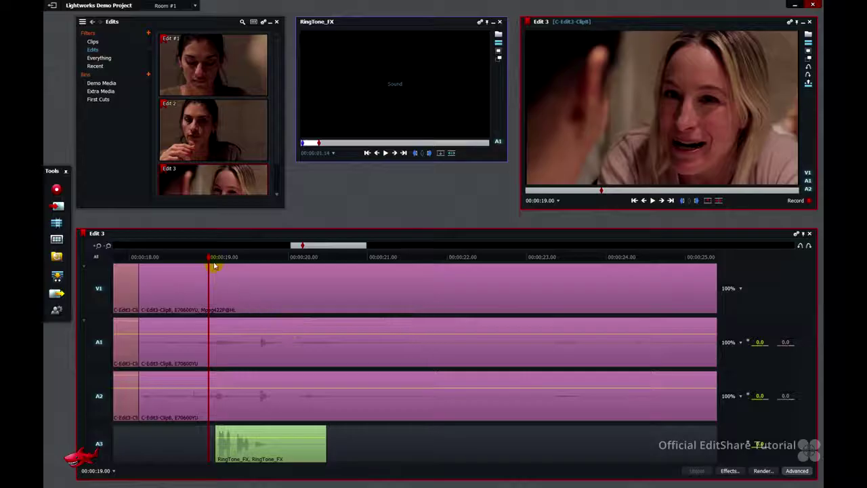
drag(206, 258, 263, 260)
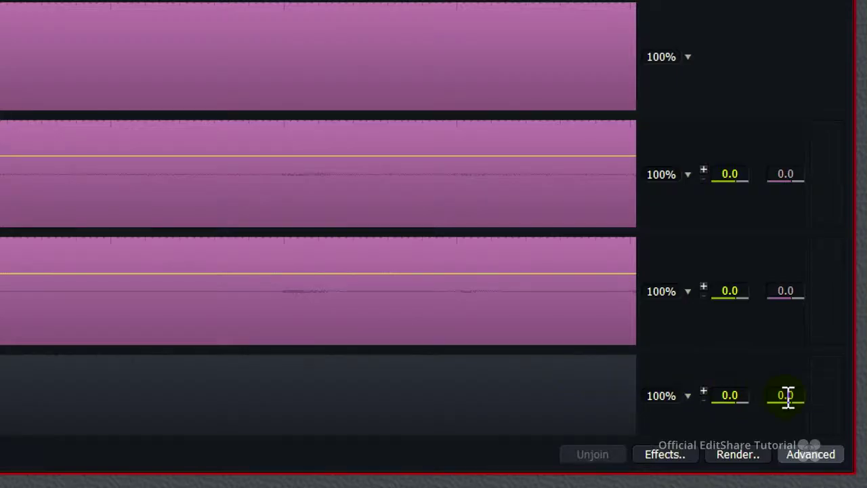
click(788, 397)
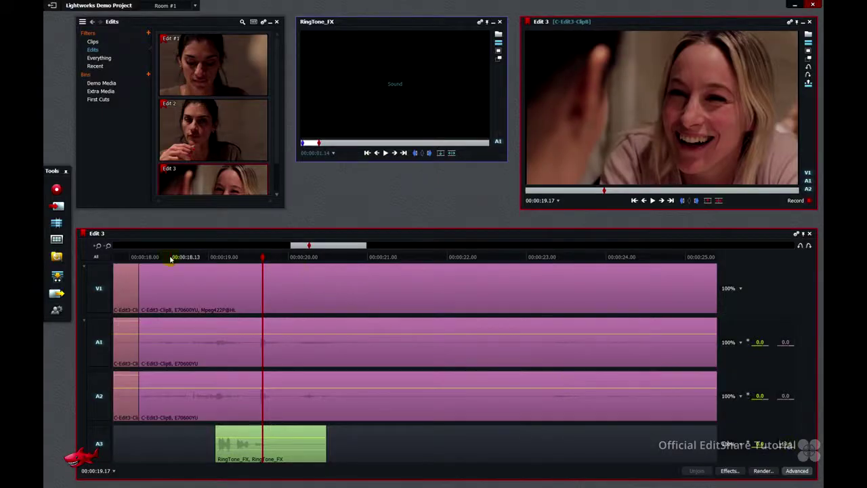
click(170, 258)
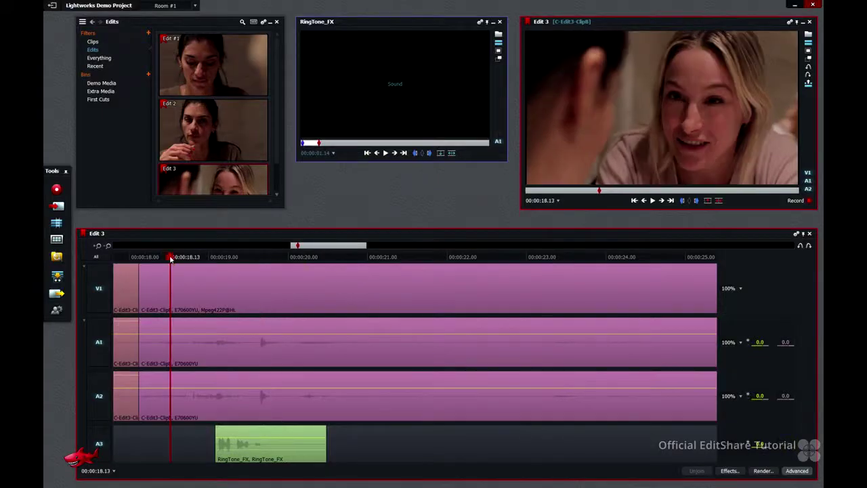
click(653, 200)
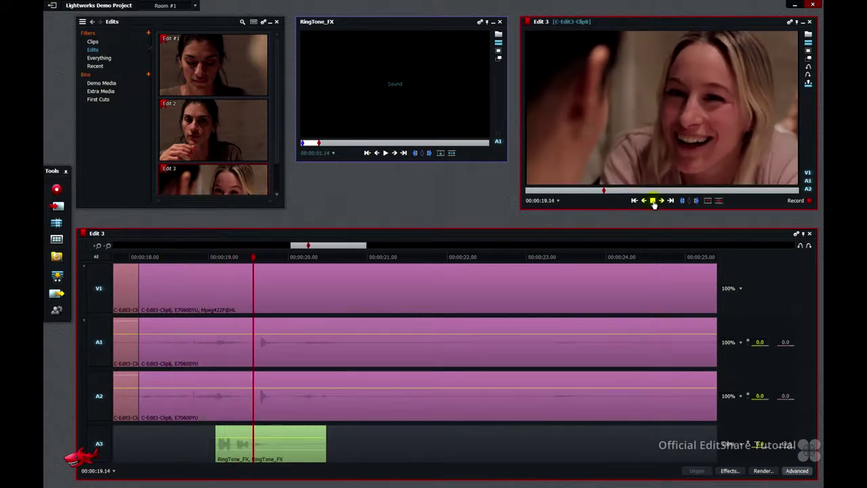
click(652, 201)
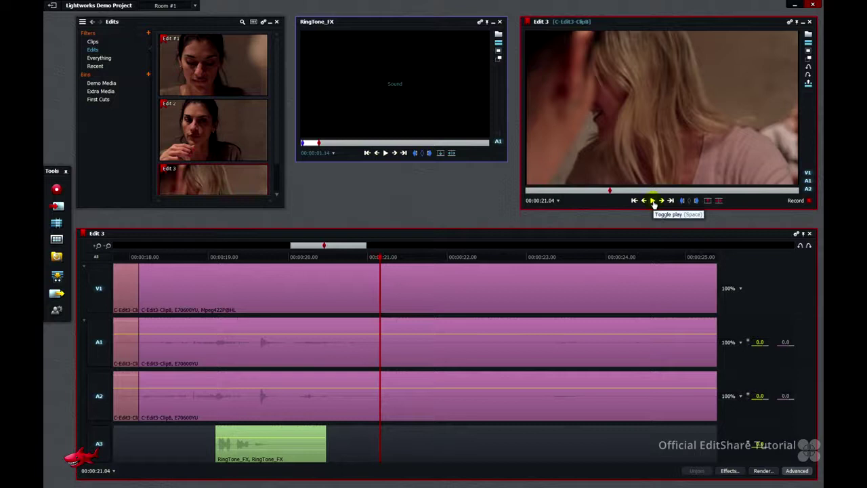